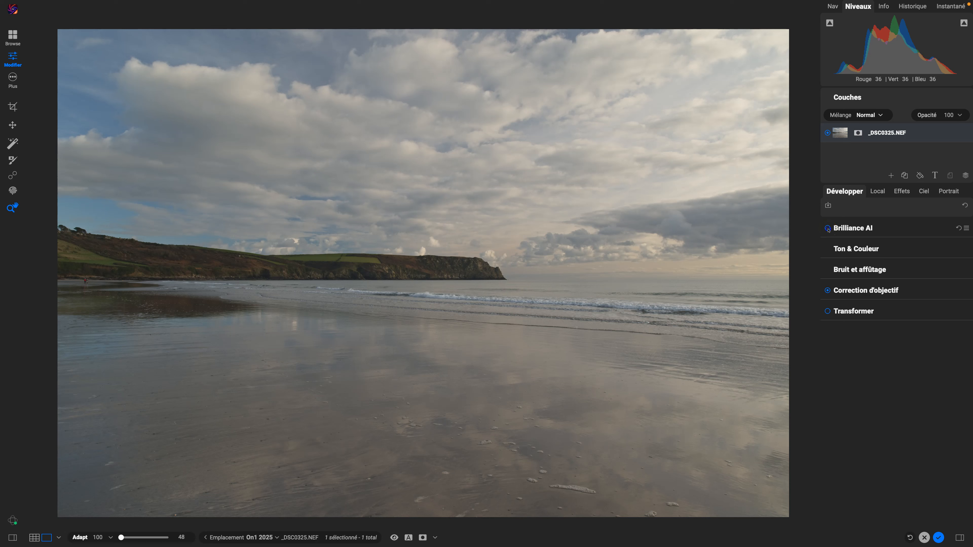
# Step: Enable Brilliance AI on the beach photo and reveal its Affiner tone and colour amounts
pyautogui.click(828, 228)
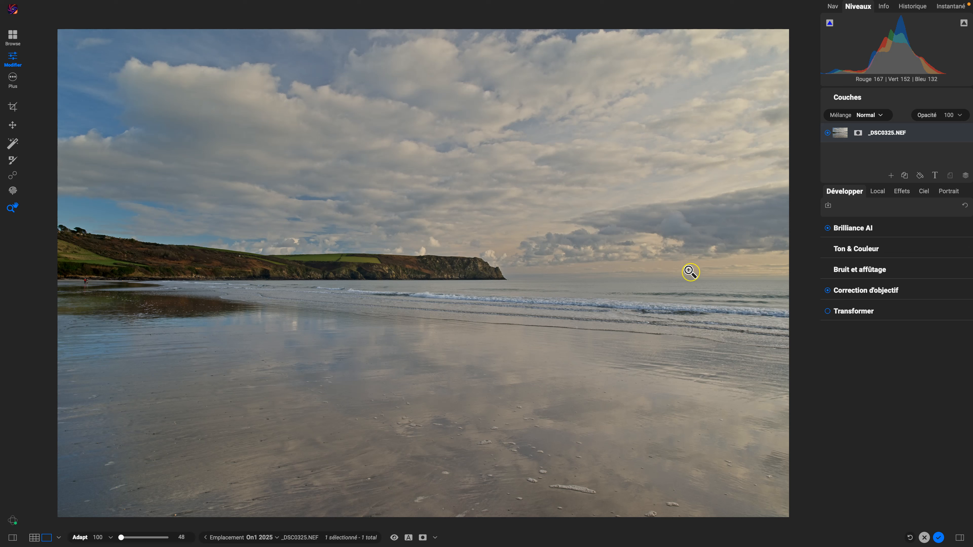
pyautogui.click(862, 228)
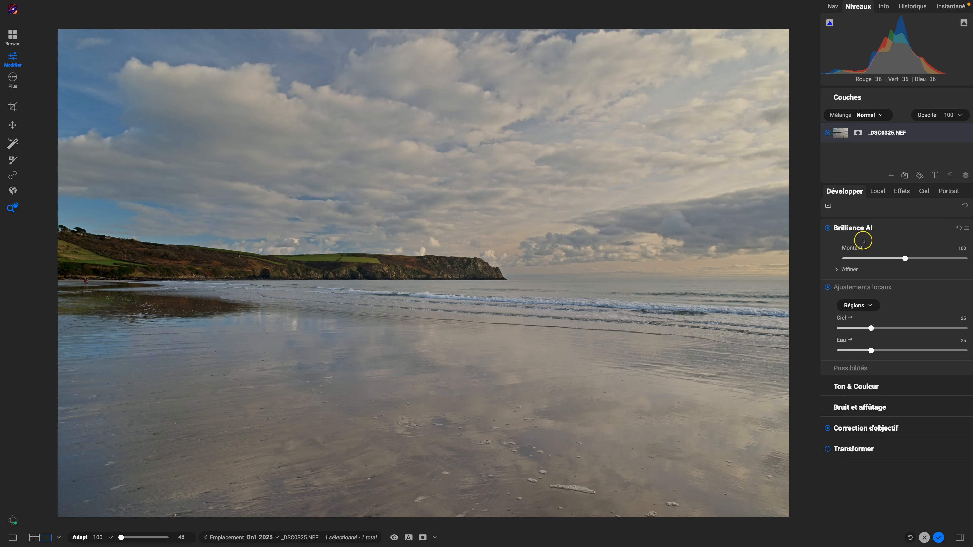
pyautogui.click(836, 271)
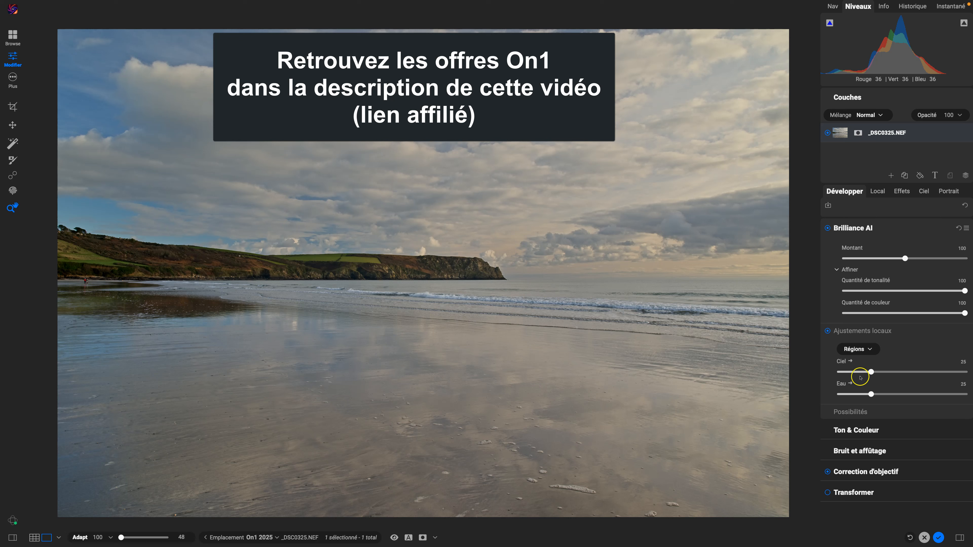
# Step: Review the regions available in Brilliance AI and the local adjustments it generated for Ciel and Eau
pyautogui.click(857, 350)
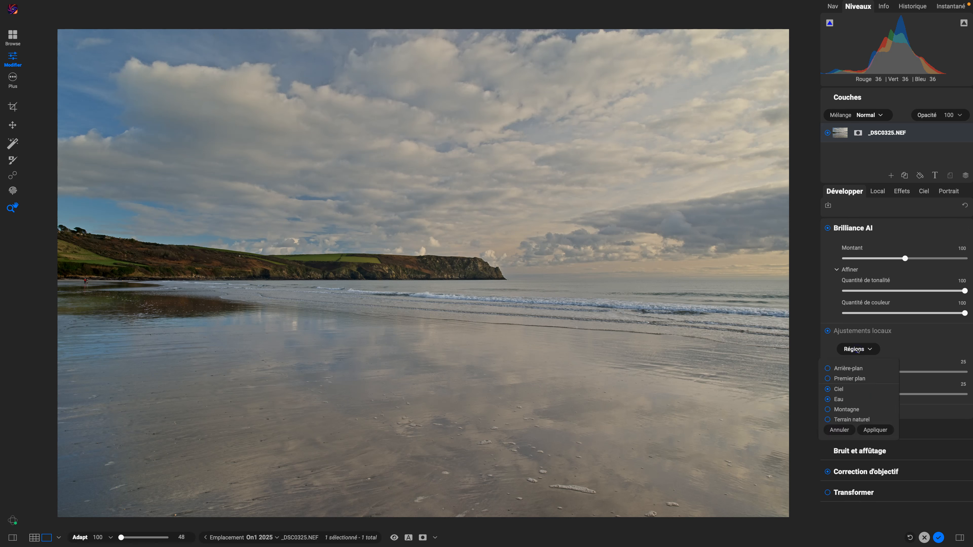
pyautogui.click(857, 350)
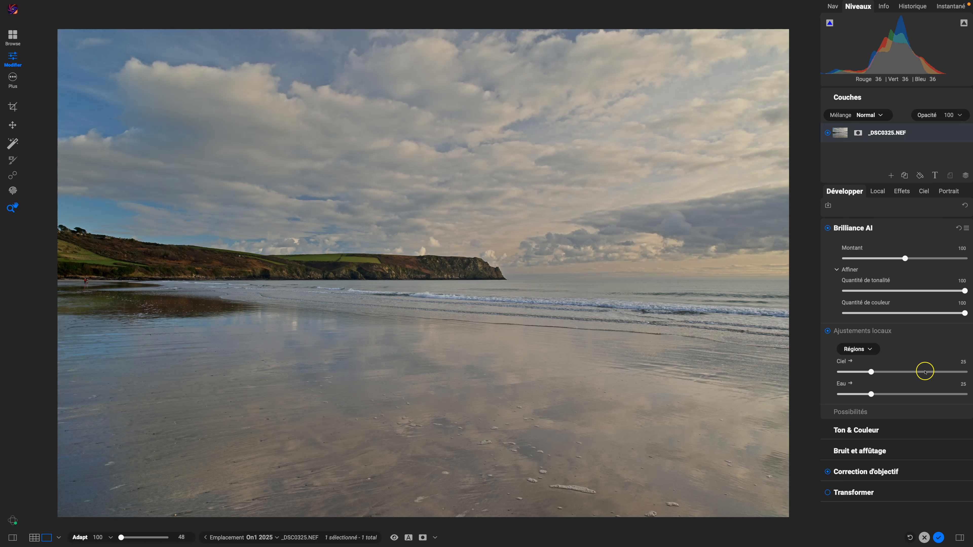
pyautogui.click(878, 194)
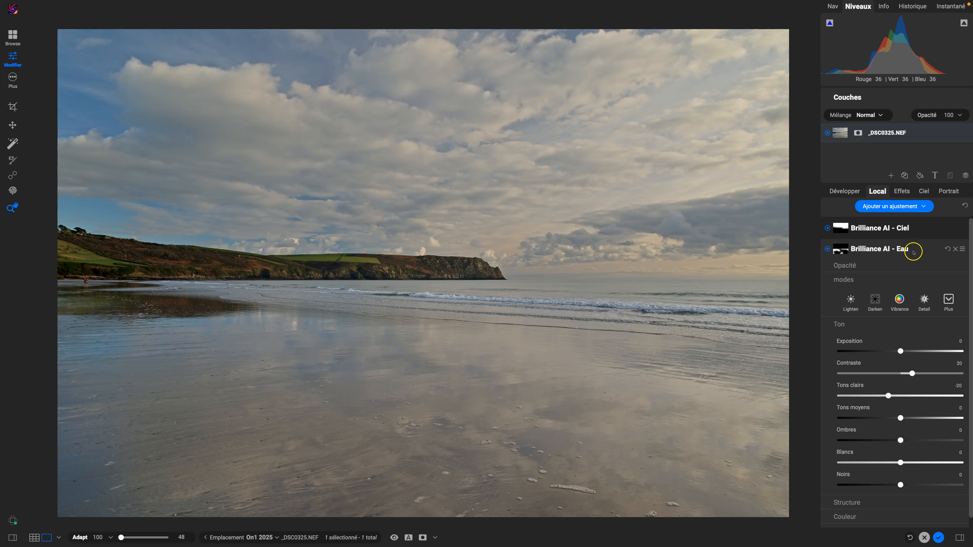
pyautogui.click(856, 194)
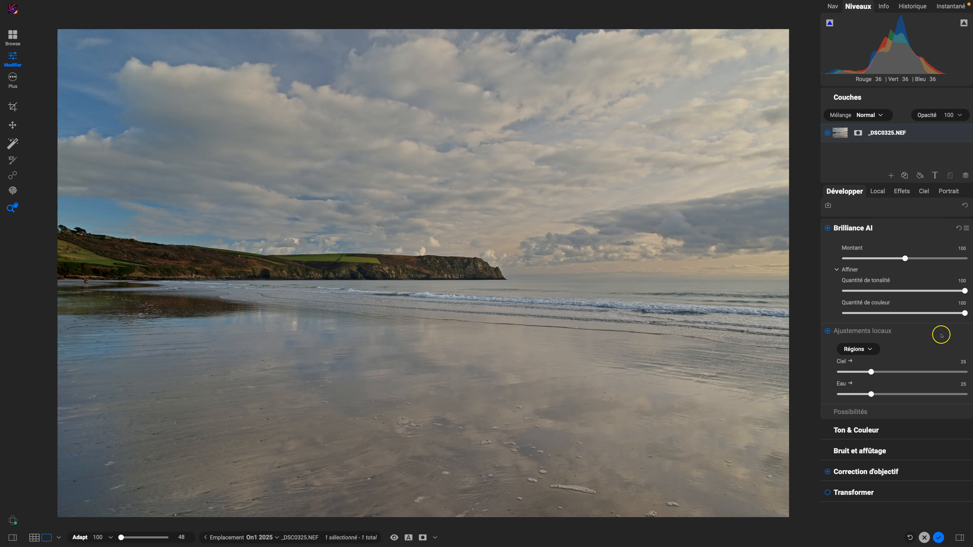
# Step: Disable Brilliance AI's Ajustements locaux and reduce Quantité de tonalité to 55, keeping Quantité de couleur at 100
pyautogui.click(827, 331)
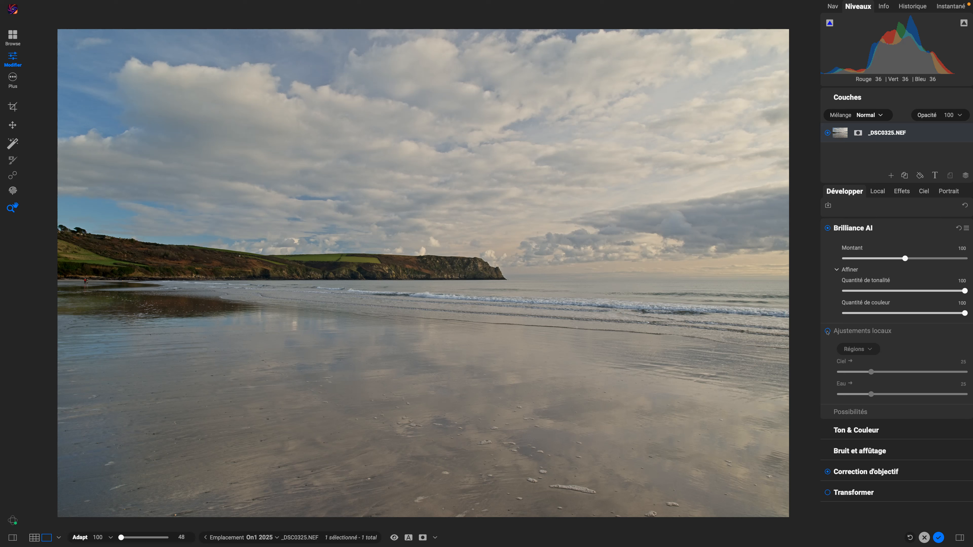
pyautogui.moveTo(962, 290); pyautogui.dragTo(913, 292)
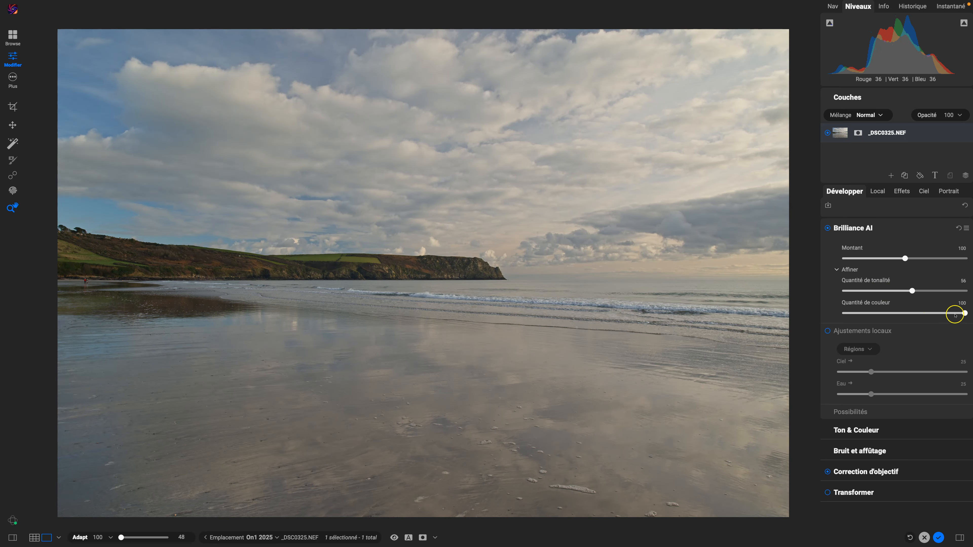
pyautogui.moveTo(964, 313)
pyautogui.mouseDown()
pyautogui.moveTo(854, 307)
pyautogui.moveTo(971, 308)
pyautogui.moveTo(777, 313)
pyautogui.moveTo(969, 316)
pyautogui.mouseUp()
pyautogui.moveTo(912, 290)
pyautogui.mouseDown()
pyautogui.moveTo(875, 290)
pyautogui.moveTo(933, 291)
pyautogui.moveTo(867, 291)
pyautogui.moveTo(958, 291)
pyautogui.moveTo(910, 297)
pyautogui.mouseUp()
# Step: Browse the camera profiles in Ton & Couleur and keep ON1 Standard
pyautogui.click(849, 431)
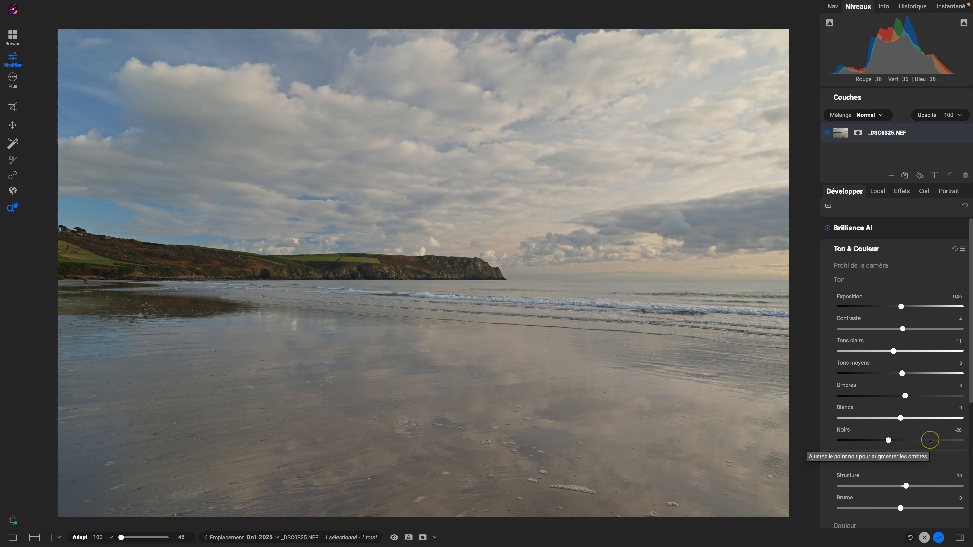
pyautogui.click(871, 269)
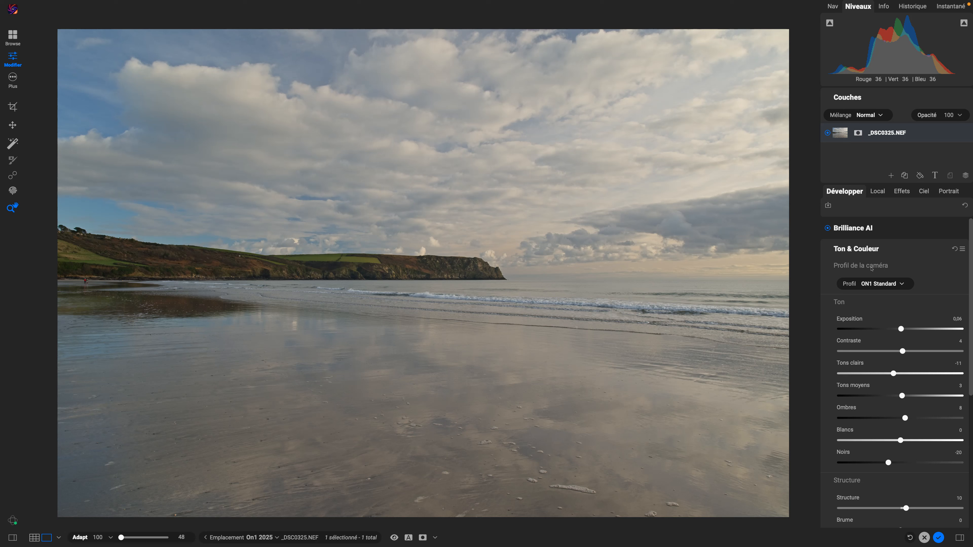
pyautogui.click(880, 284)
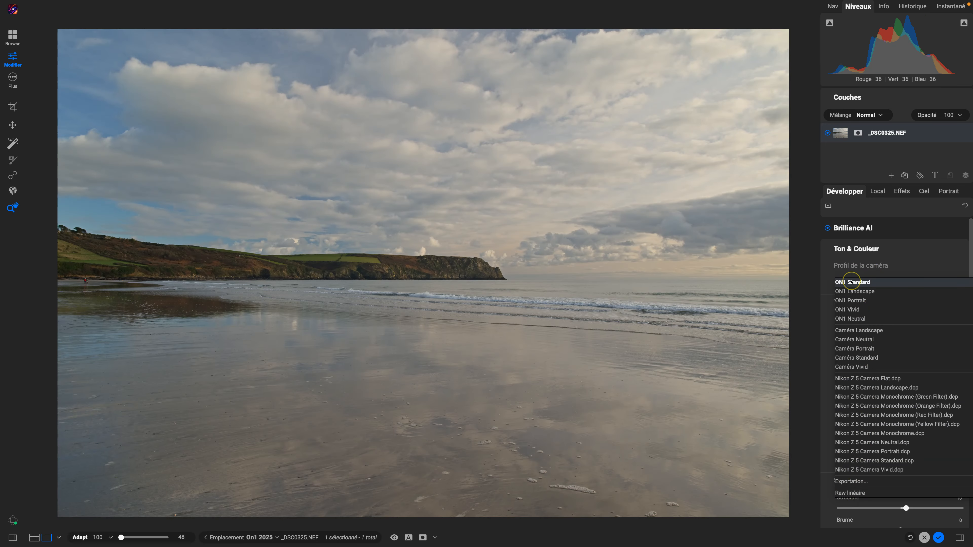
pyautogui.click(850, 282)
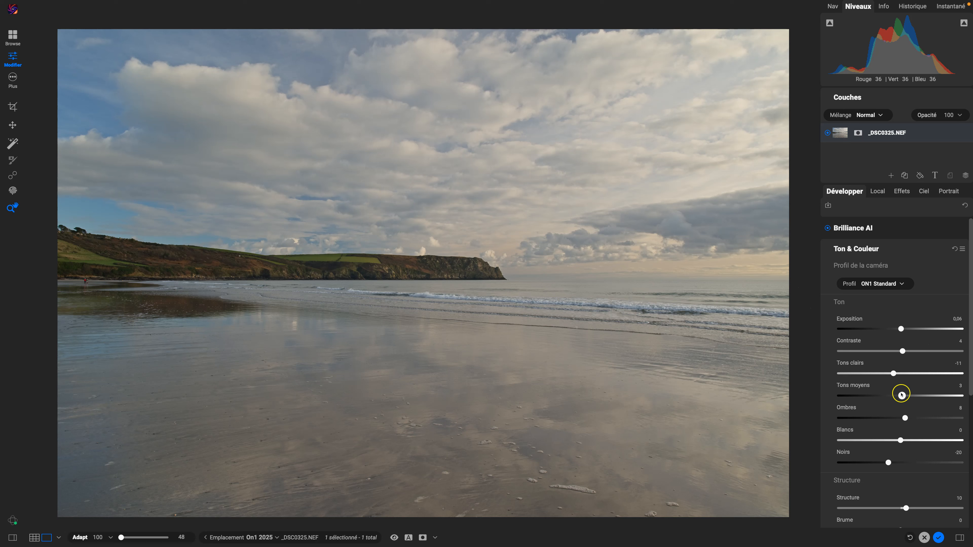
# Step: Set the tone values to Tons clairs -74, Ombres 24, Noirs -33 and Blancs 10
pyautogui.moveTo(893, 374); pyautogui.dragTo(855, 377)
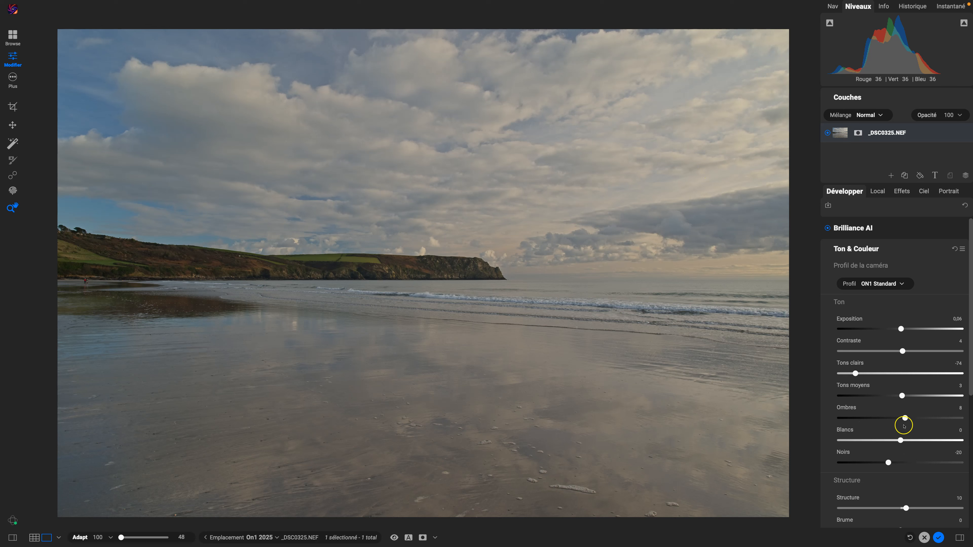
pyautogui.moveTo(904, 419)
pyautogui.mouseDown()
pyautogui.moveTo(924, 418)
pyautogui.moveTo(914, 417)
pyautogui.mouseUp()
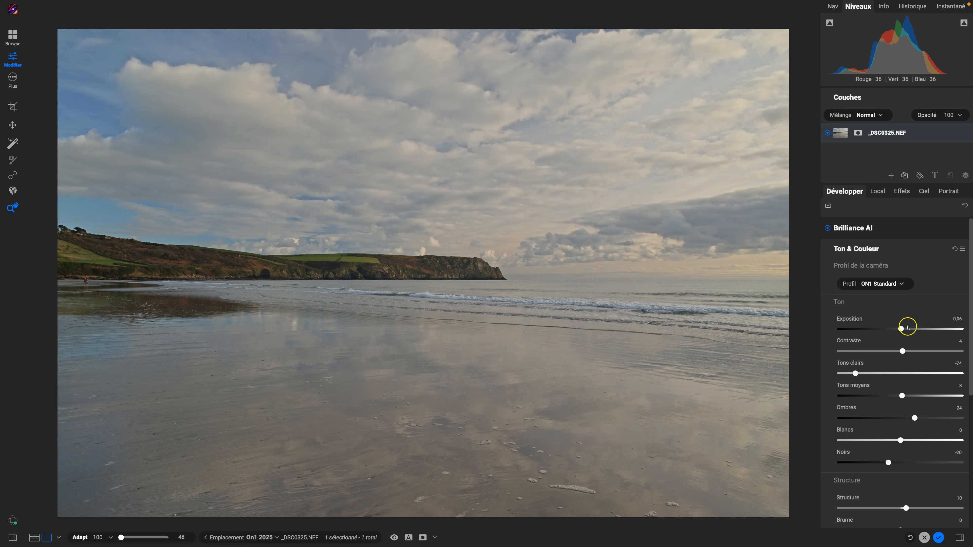
pyautogui.moveTo(887, 463); pyautogui.dragTo(881, 462)
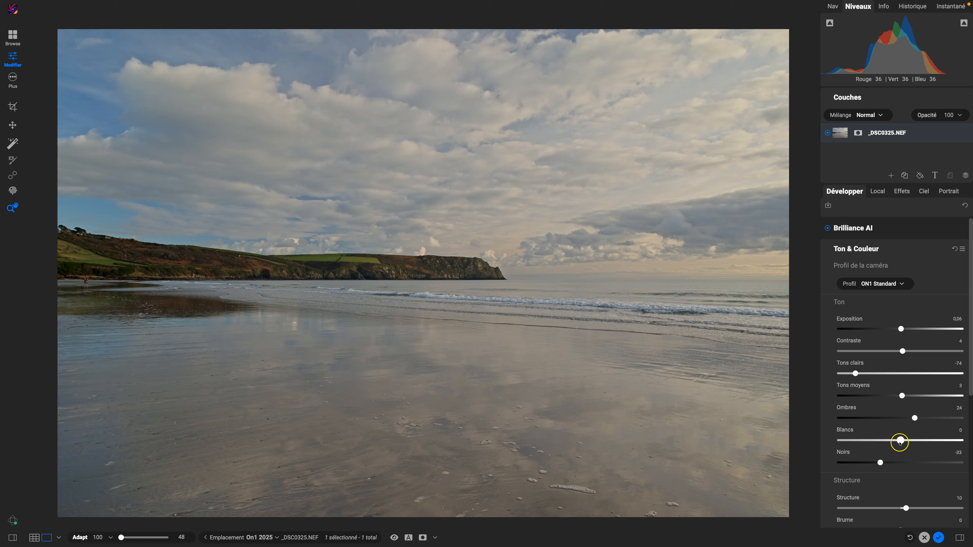
pyautogui.moveTo(900, 441); pyautogui.dragTo(906, 440)
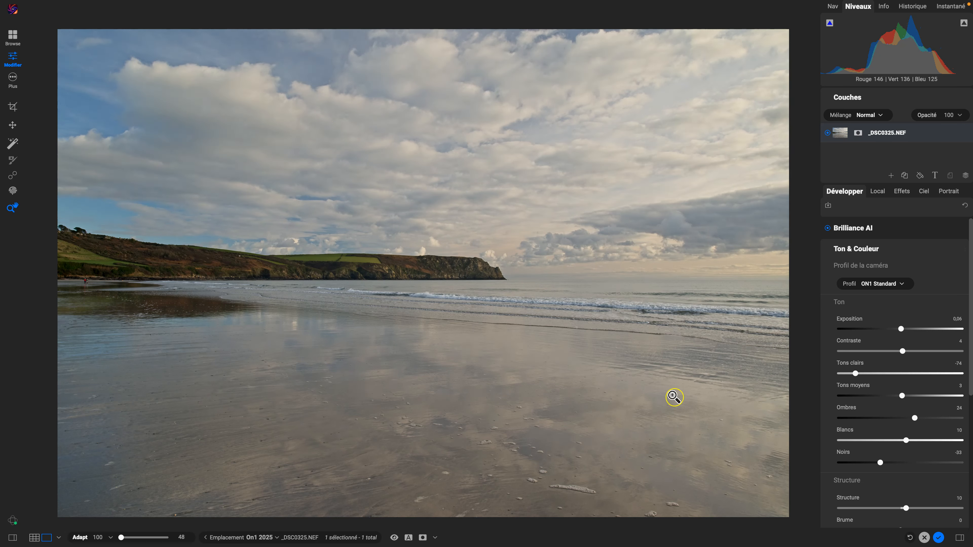
# Step: Compare the photo with and without Brilliance AI, and review the structure and colour settings in Ton & Couleur
pyautogui.click(827, 228)
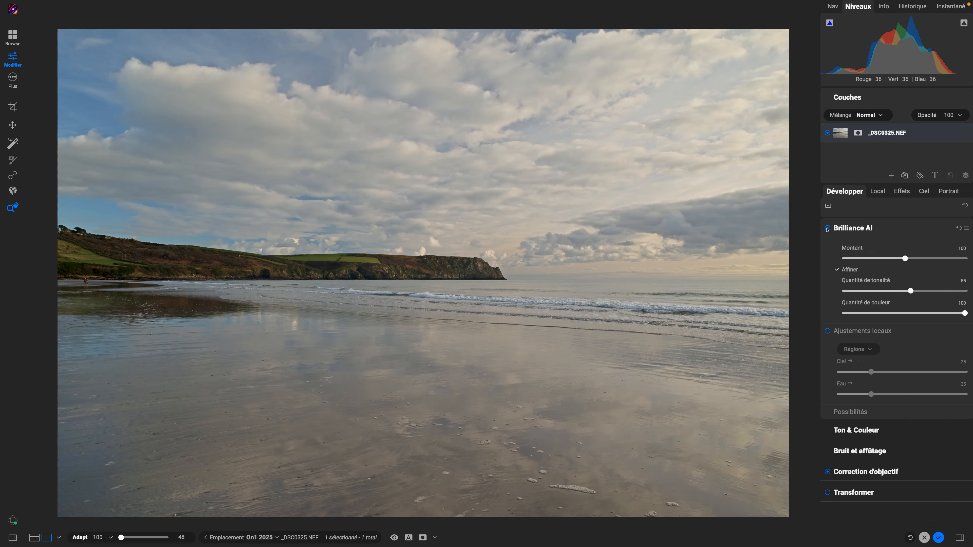
pyautogui.click(826, 229)
pyautogui.click(827, 228)
pyautogui.click(841, 432)
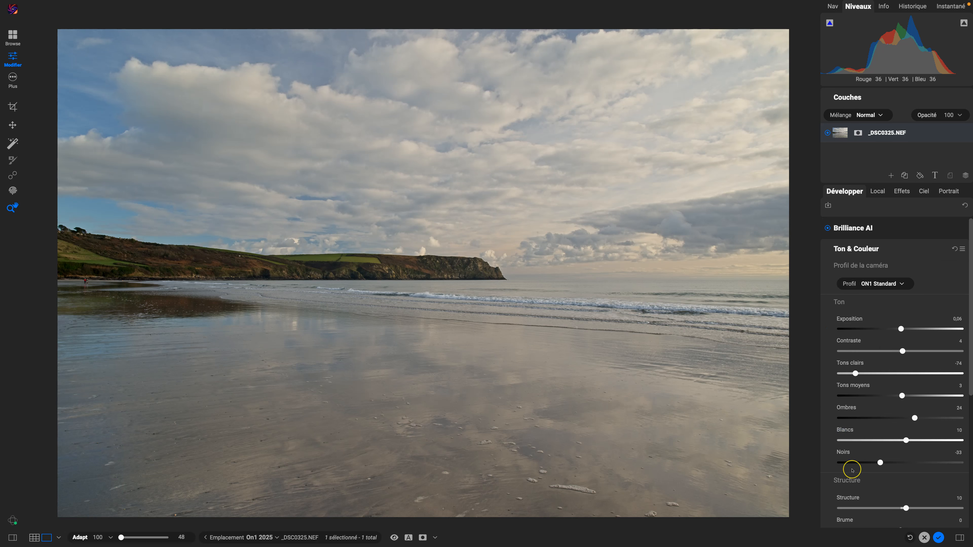
pyautogui.scroll(-3, 874, 454)
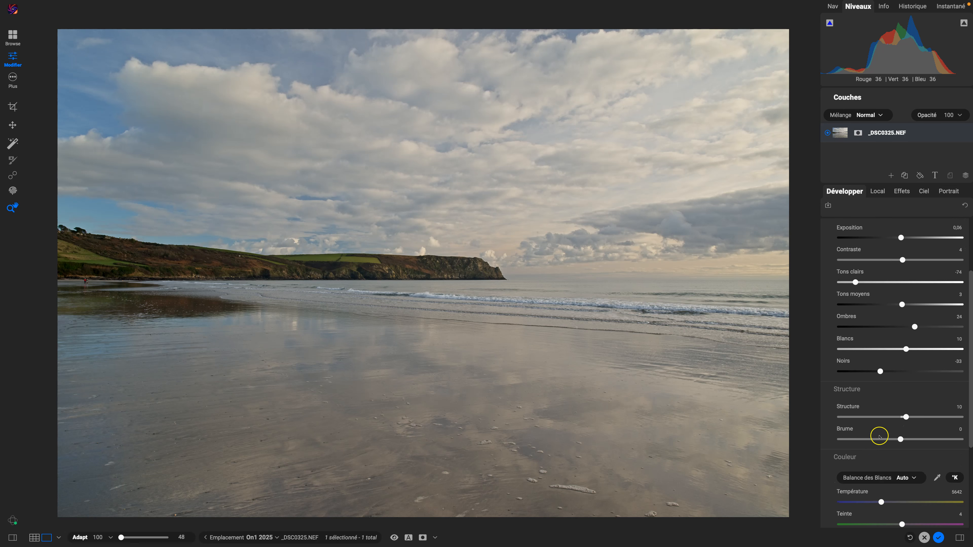
pyautogui.scroll(-3, 905, 480)
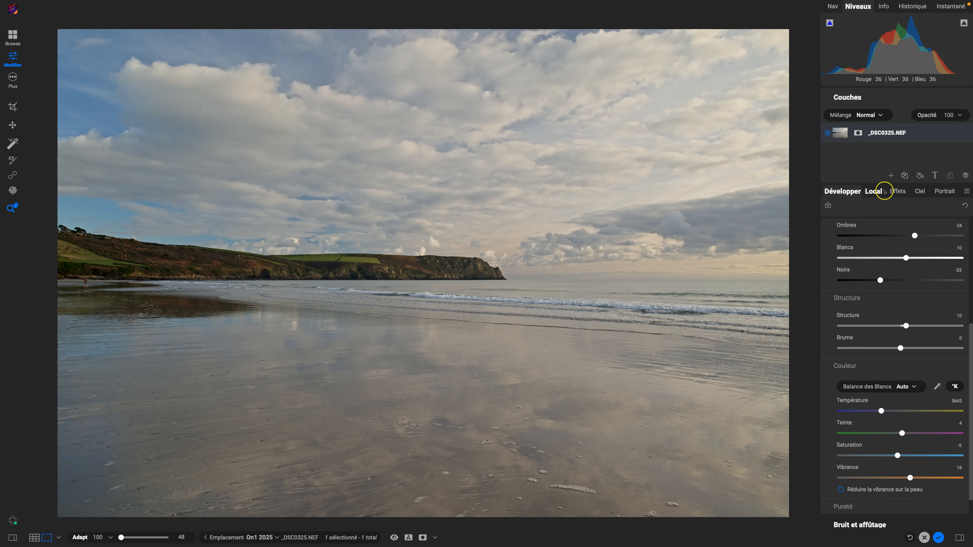
# Step: Delete the Brilliance AI - Ciel and Brilliance AI - Eau local adjustments
pyautogui.click(873, 192)
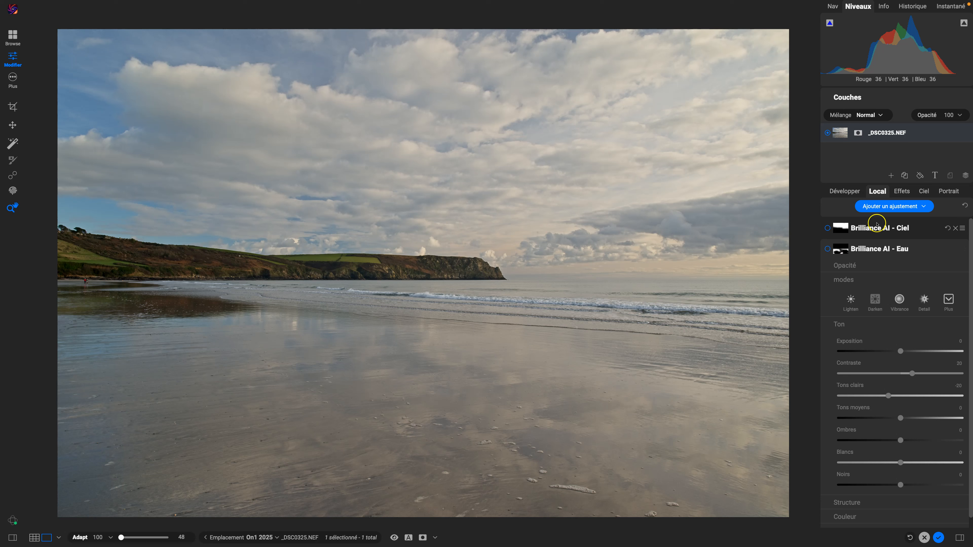
pyautogui.click(955, 229)
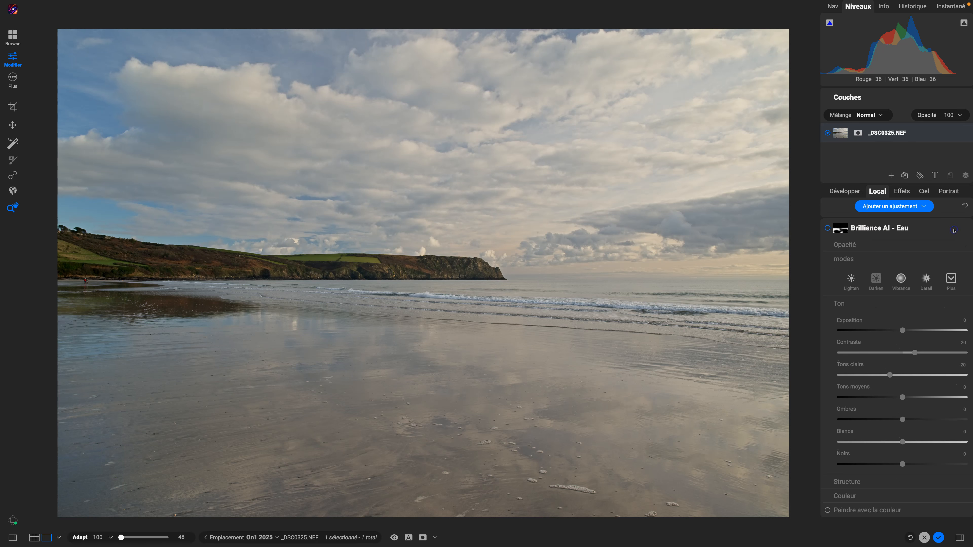
pyautogui.click(959, 228)
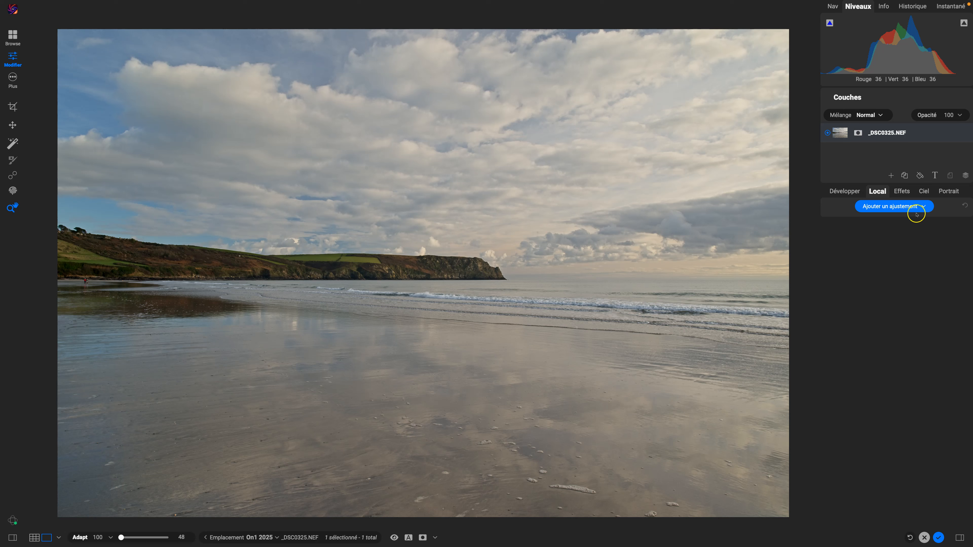
# Step: Add a new local adjustment, generate a depth-based mask for it, and display the mask in greyscale
pyautogui.click(905, 208)
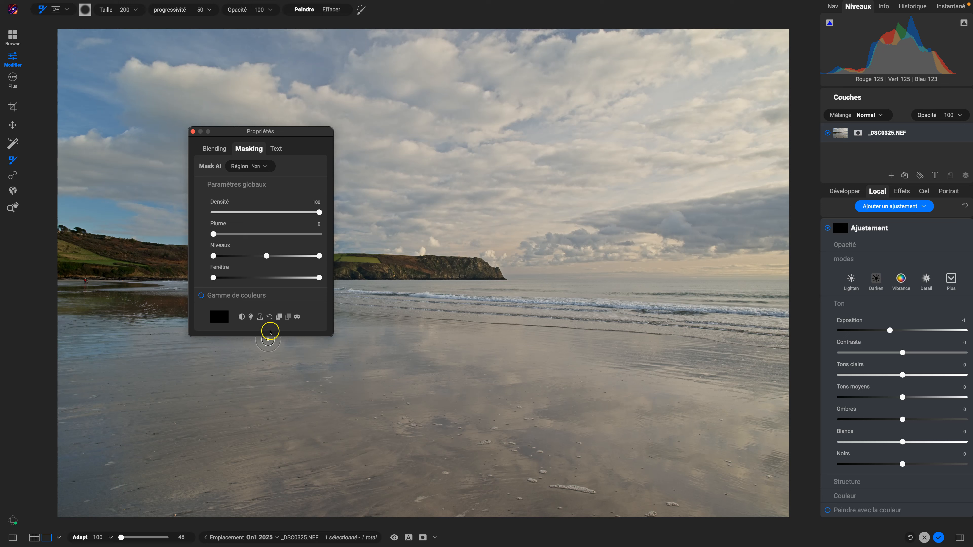
pyautogui.click(261, 316)
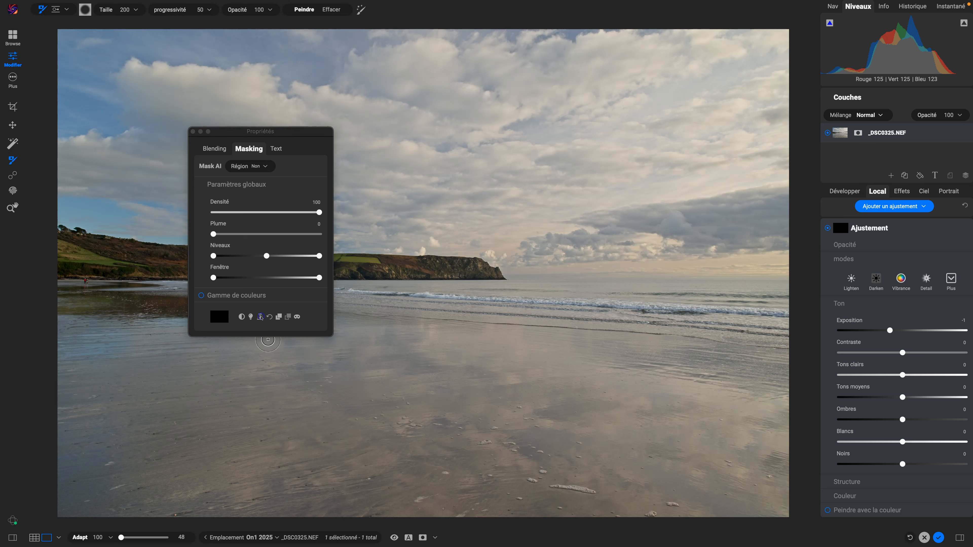
pyautogui.click(260, 316)
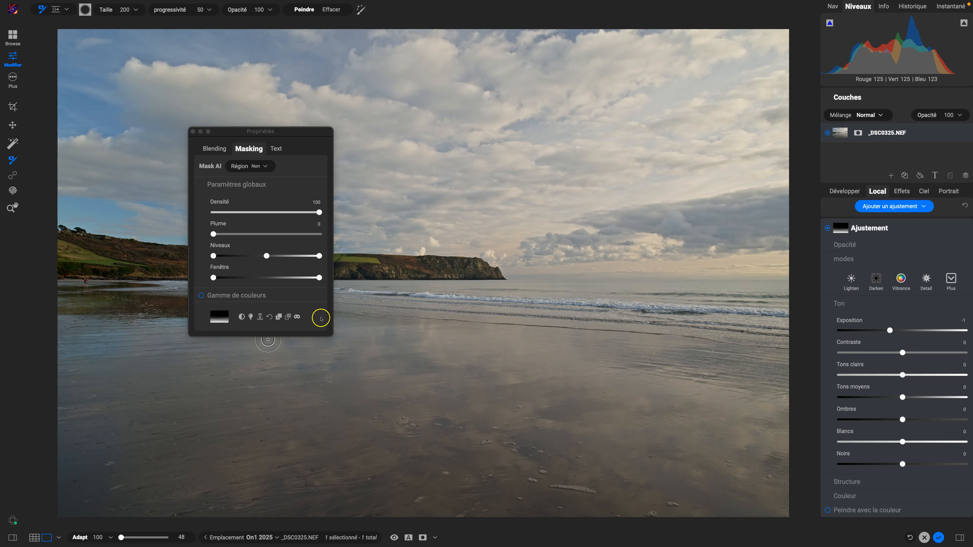
pyautogui.click(298, 317)
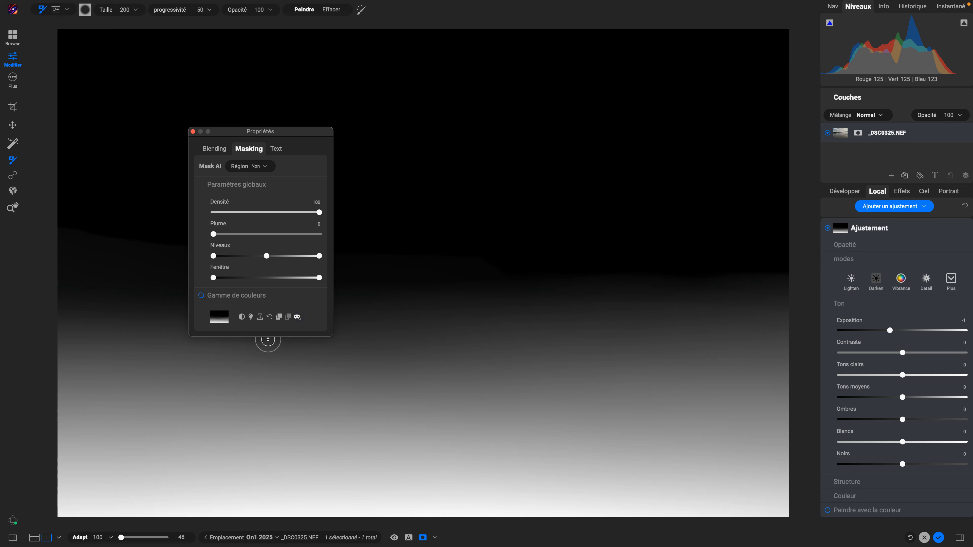
# Step: Move the mask properties off the headland and lower the Niveaux midpoint to lighten the mask over the land and beach
pyautogui.moveTo(299, 130); pyautogui.dragTo(731, 188)
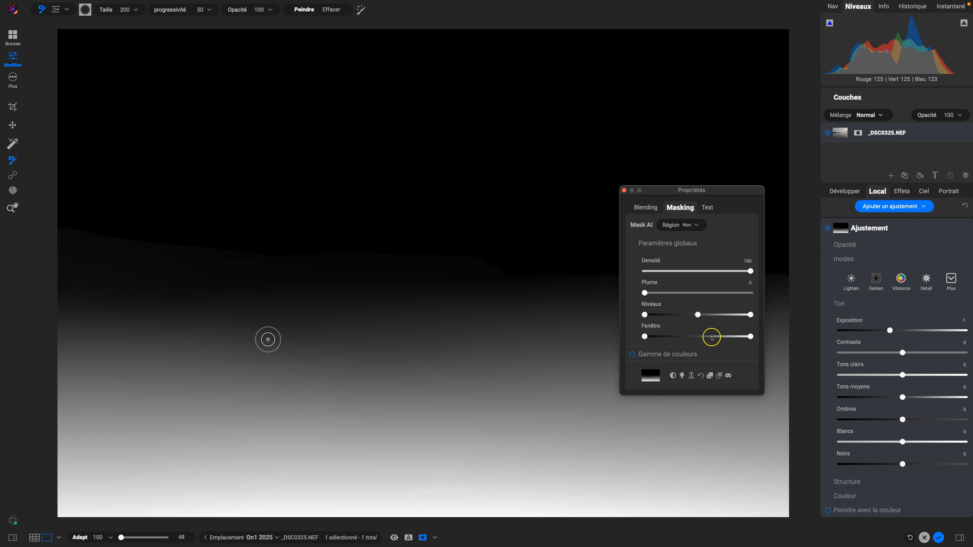
pyautogui.moveTo(697, 314); pyautogui.dragTo(675, 316)
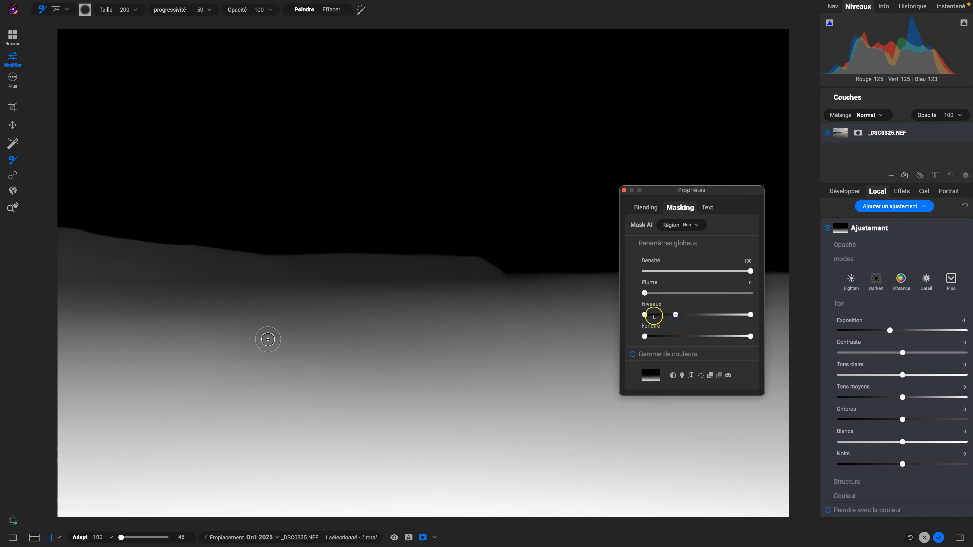
pyautogui.moveTo(749, 314); pyautogui.dragTo(777, 320)
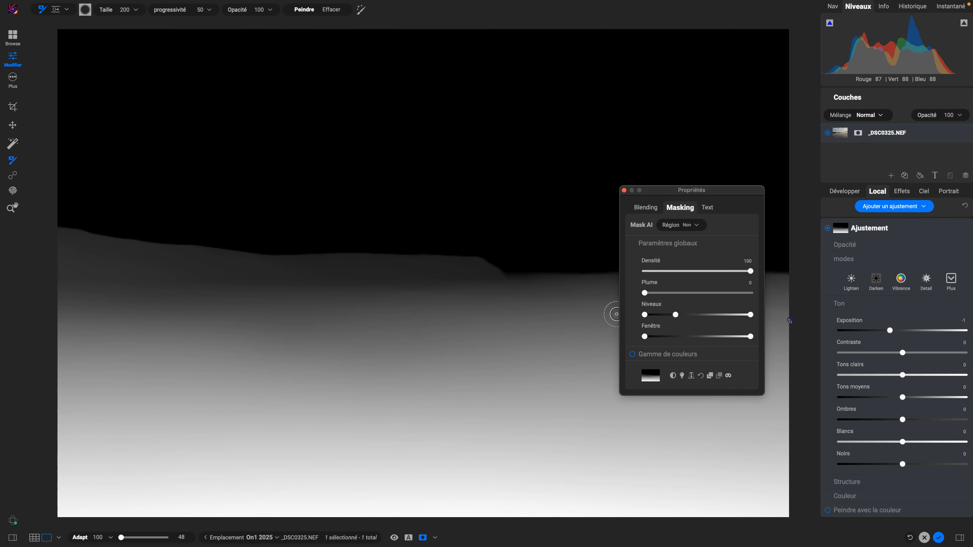
pyautogui.moveTo(675, 315); pyautogui.dragTo(653, 316)
pyautogui.moveTo(753, 312); pyautogui.dragTo(789, 320)
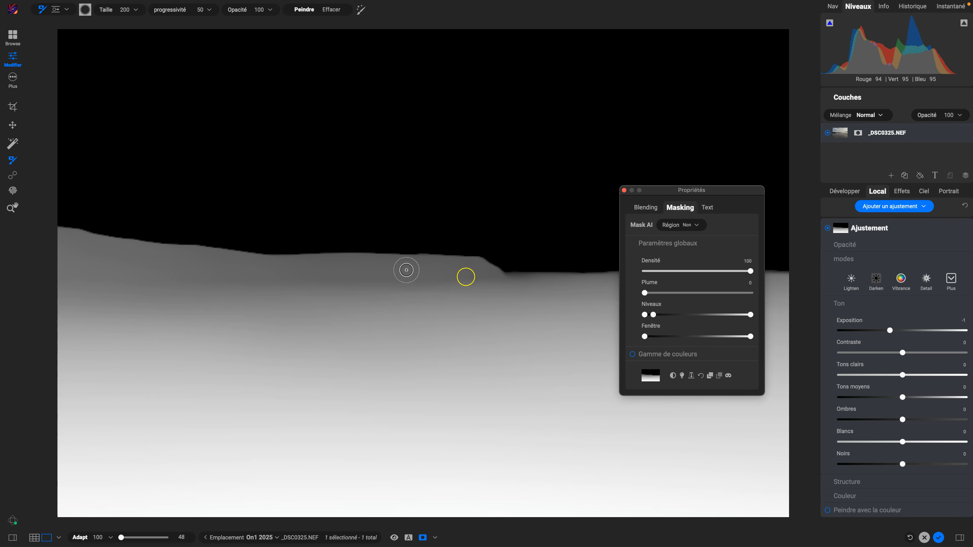
# Step: Experiment with the mask's Niveaux and Fenêtre ranges, lowering the Niveaux white point to turn the foreground beach fully white
pyautogui.moveTo(652, 315); pyautogui.dragTo(587, 312)
pyautogui.moveTo(677, 317); pyautogui.dragTo(674, 342)
pyautogui.moveTo(749, 337); pyautogui.dragTo(701, 342)
pyautogui.moveTo(667, 315); pyautogui.dragTo(705, 316)
pyautogui.moveTo(673, 318); pyautogui.dragTo(637, 318)
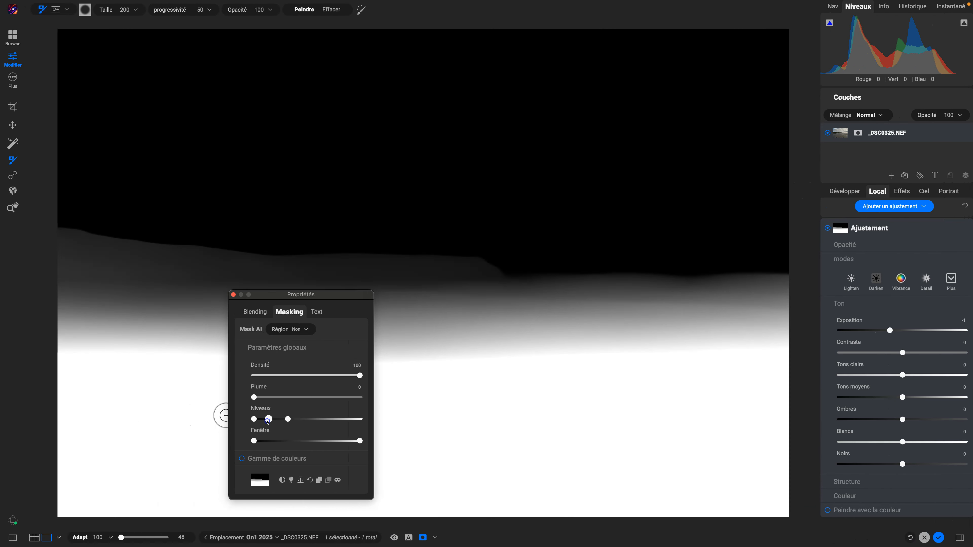
# Step: Fine-tune the Niveaux midpoint close to the black point so the headland turns mid-grey in the mask
pyautogui.moveTo(267, 421); pyautogui.dragTo(258, 421)
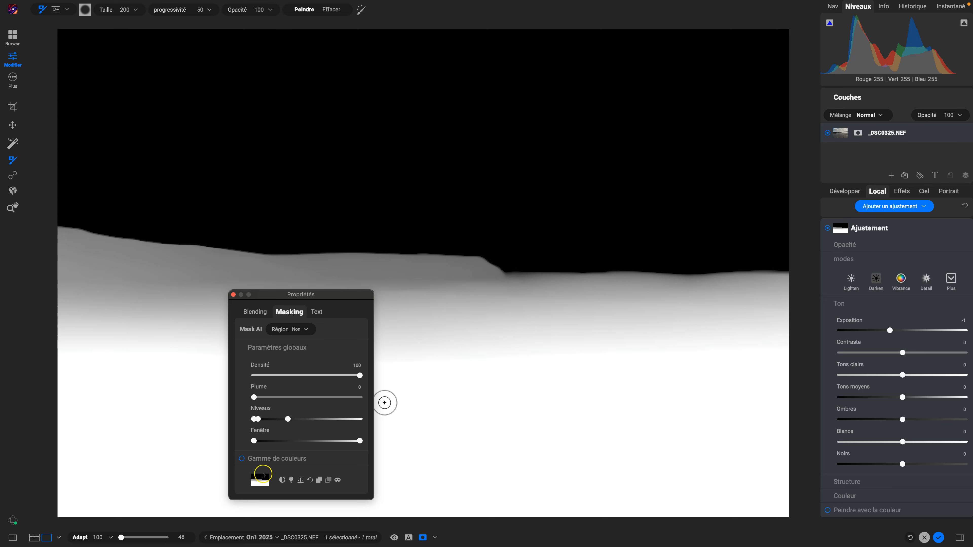
pyautogui.moveTo(257, 419)
pyautogui.mouseDown()
pyautogui.moveTo(282, 421)
pyautogui.moveTo(261, 421)
pyautogui.mouseUp()
pyautogui.click(269, 422)
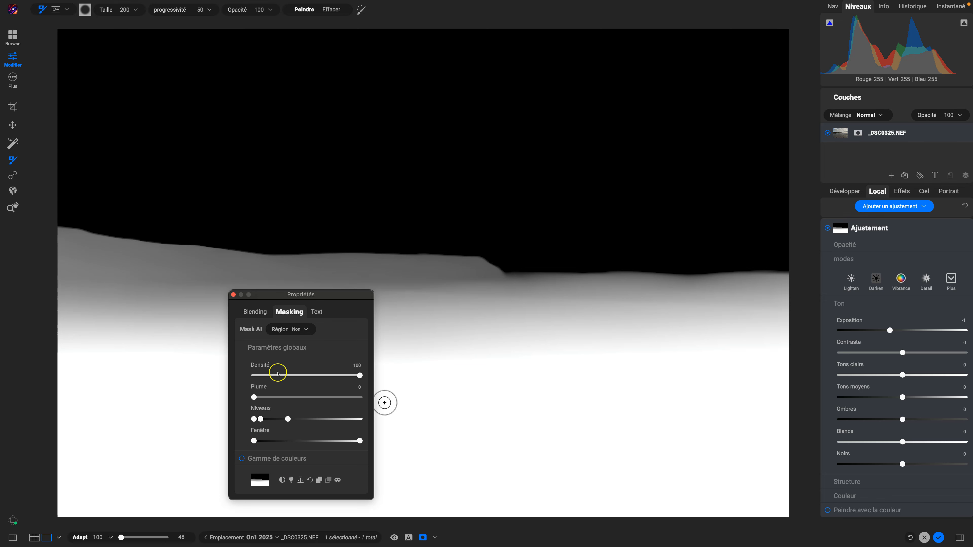
# Step: Raise the mask's Niveaux midpoint slightly to darken the headland in the mask, and return to the photo view
pyautogui.click(302, 329)
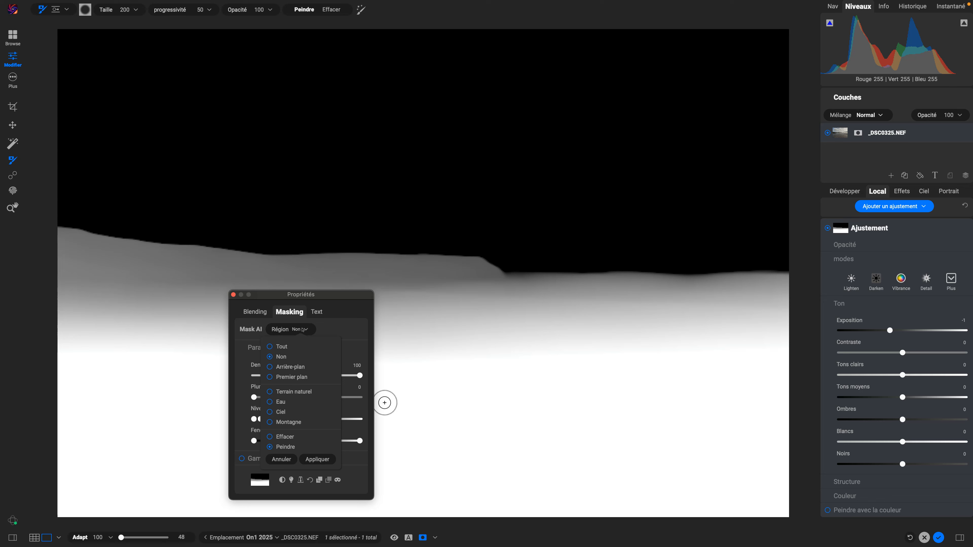
pyautogui.click(303, 329)
pyautogui.moveTo(261, 419); pyautogui.dragTo(270, 422)
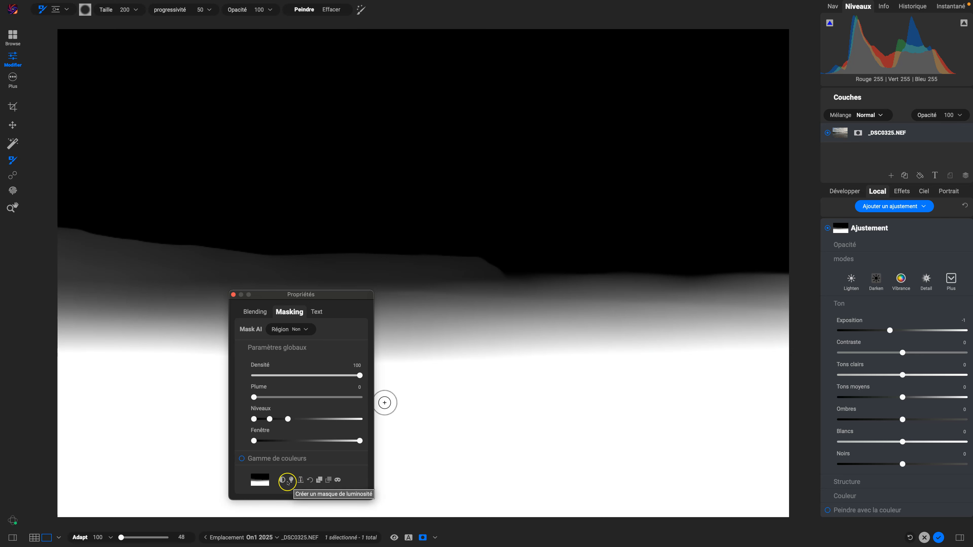
pyautogui.click(338, 481)
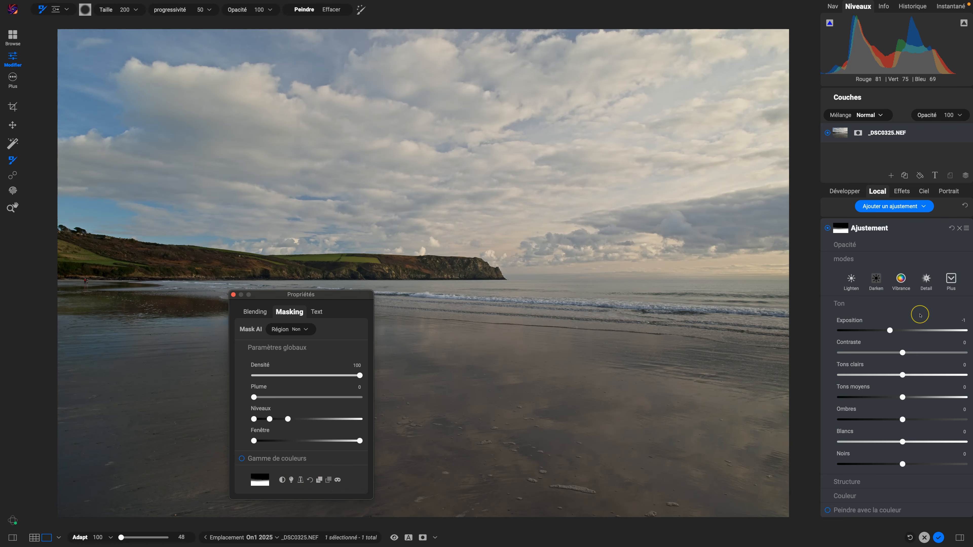
# Step: Toggle the mask overlay and the mask view to compare the masked area with the photo
pyautogui.press('o')
pyautogui.press('o')
pyautogui.click(424, 537)
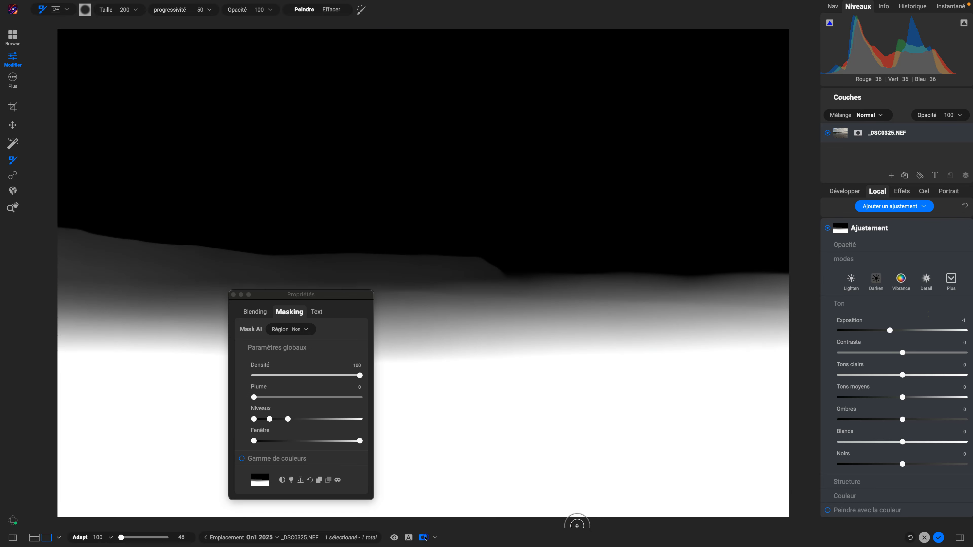
pyautogui.click(424, 537)
pyautogui.click(423, 538)
pyautogui.click(423, 538)
# Step: Set the adjustment's Exposition to -1,65, restore the Niveaux white point to maximum, and shift the midpoint towards white to confine the mask to the near foreground
pyautogui.click(889, 329)
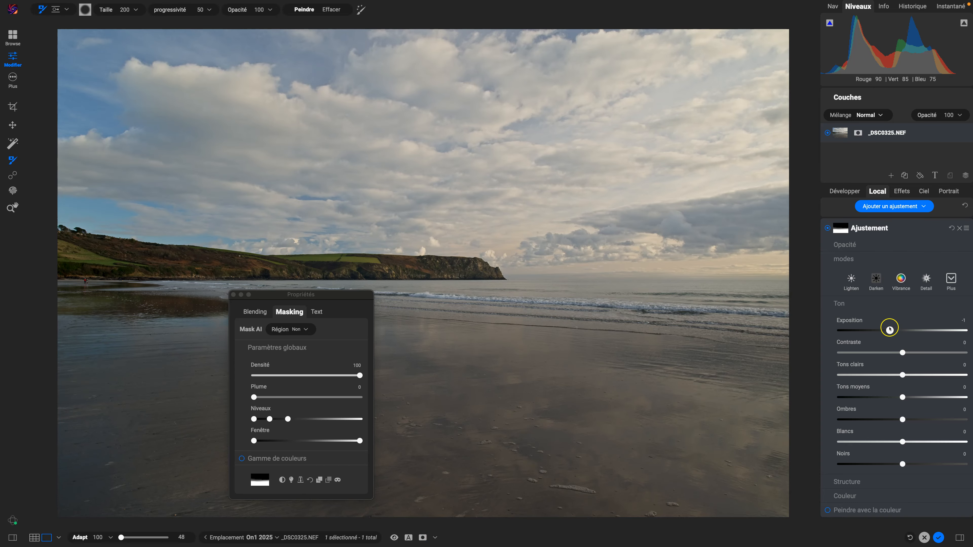
pyautogui.moveTo(890, 330); pyautogui.dragTo(882, 326)
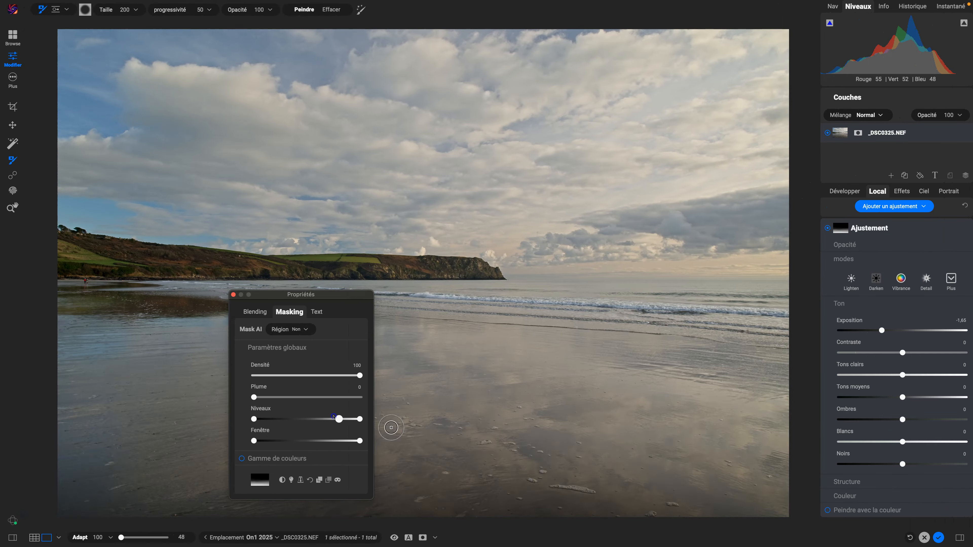
pyautogui.moveTo(337, 418)
pyautogui.mouseDown()
pyautogui.moveTo(286, 416)
pyautogui.moveTo(352, 419)
pyautogui.moveTo(277, 421)
pyautogui.moveTo(379, 418)
pyautogui.moveTo(350, 420)
pyautogui.mouseUp()
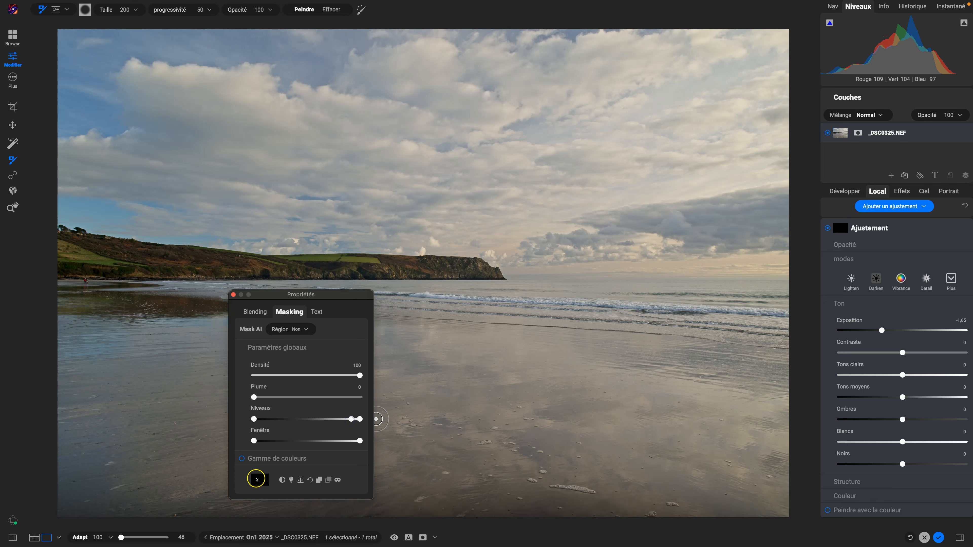
pyautogui.click(337, 480)
pyautogui.moveTo(350, 419)
pyautogui.mouseDown()
pyautogui.moveTo(291, 420)
pyautogui.moveTo(347, 421)
pyautogui.moveTo(302, 420)
pyautogui.moveTo(334, 419)
pyautogui.mouseUp()
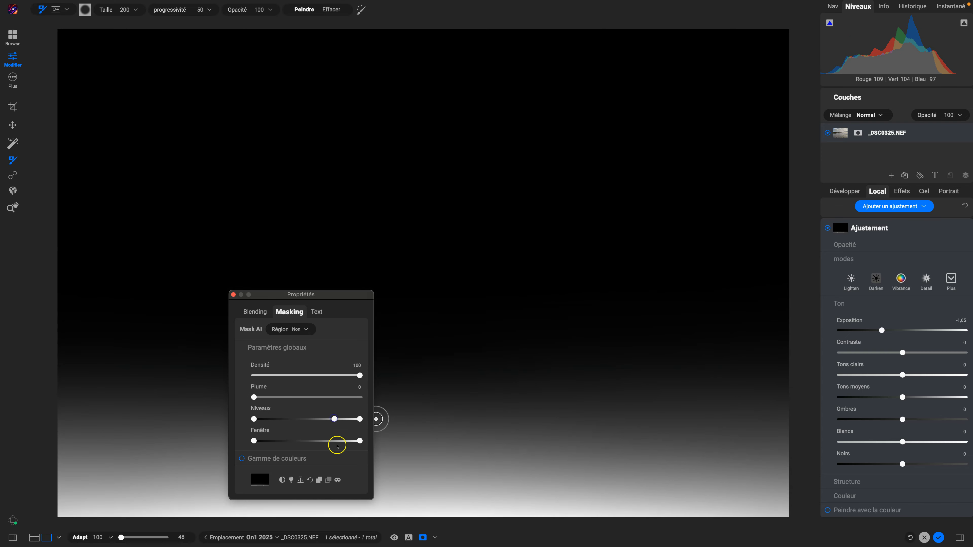
pyautogui.click(338, 480)
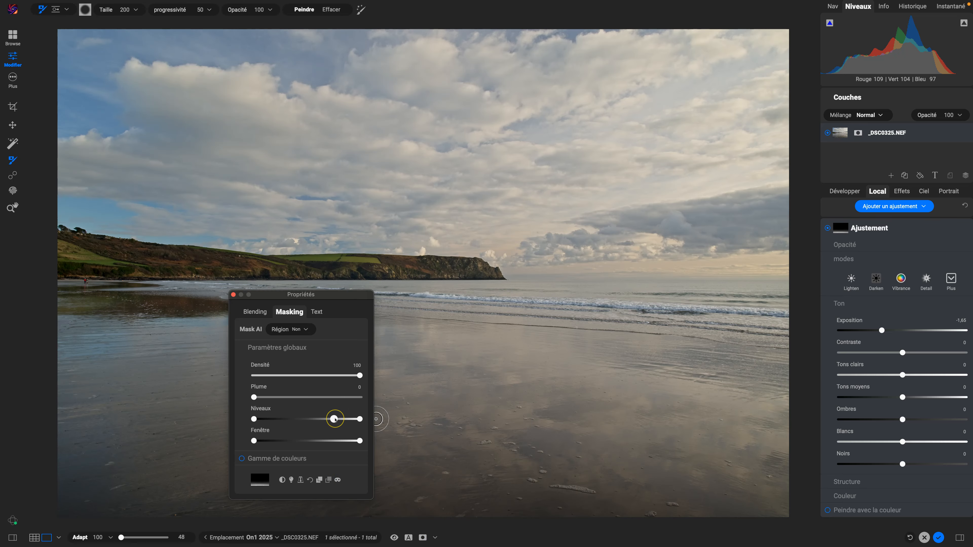
# Step: Bring the Niveaux midpoint back to about the middle of its range so the darkening spreads gradually over the beach
pyautogui.click(334, 418)
pyautogui.moveTo(317, 420); pyautogui.dragTo(284, 419)
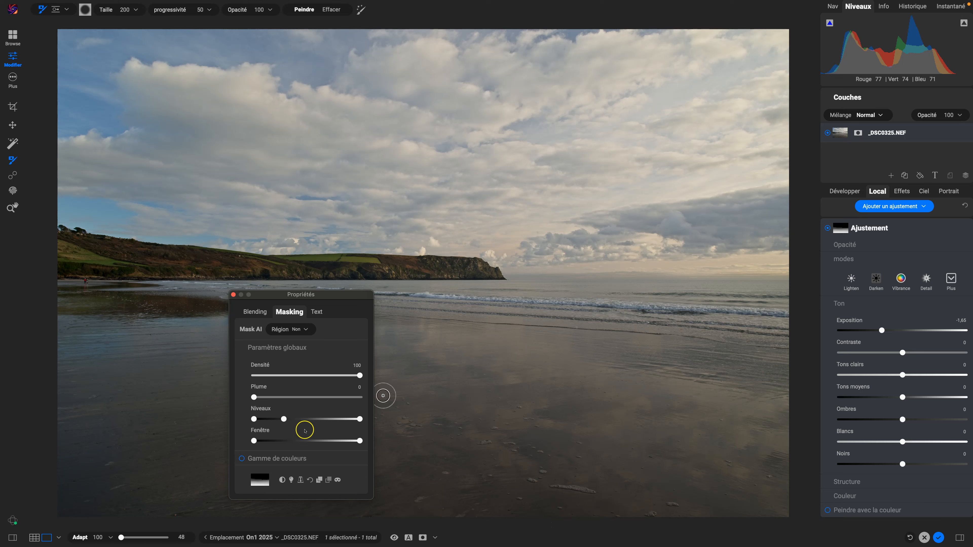
pyautogui.moveTo(283, 418); pyautogui.dragTo(306, 419)
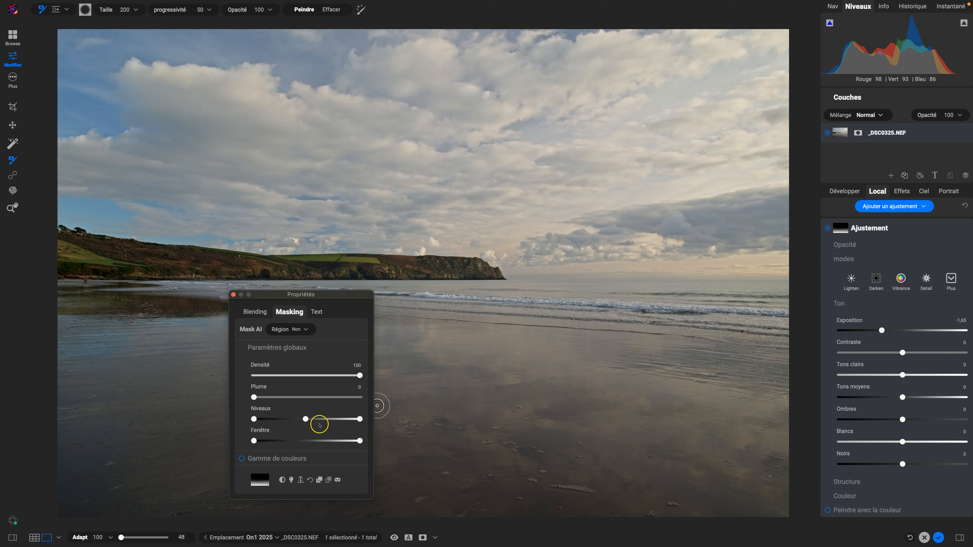
# Step: Narrow the mask's Fenêtre range at both ends, using the greyscale mask view, to limit the mask to a mid-distance band of the beach
pyautogui.click(338, 479)
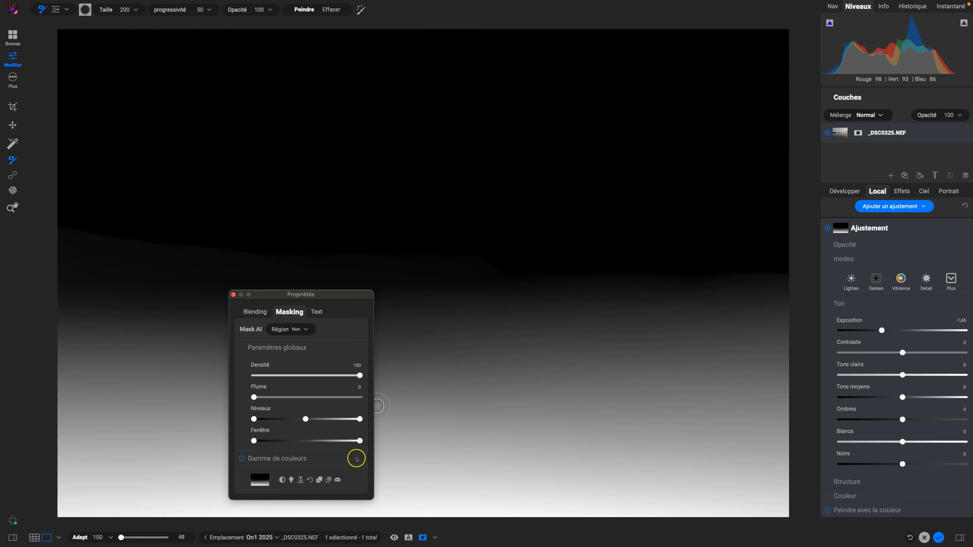
pyautogui.moveTo(349, 442); pyautogui.dragTo(287, 439)
pyautogui.click(337, 479)
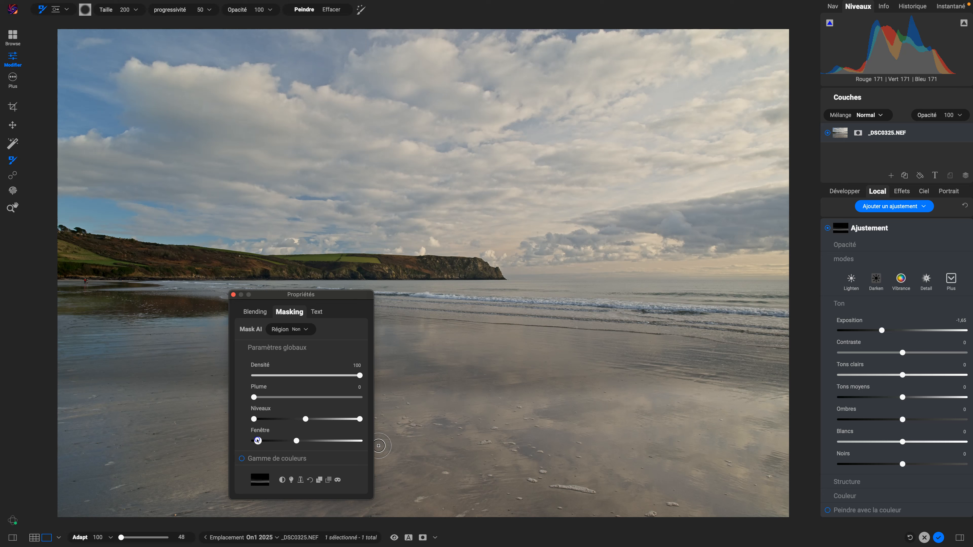
pyautogui.moveTo(277, 441); pyautogui.dragTo(267, 441)
# Step: Move the mask properties off the beach and set the mask's Plume to 65 to soften the band's edges
pyautogui.moveTo(352, 298); pyautogui.dragTo(209, 150)
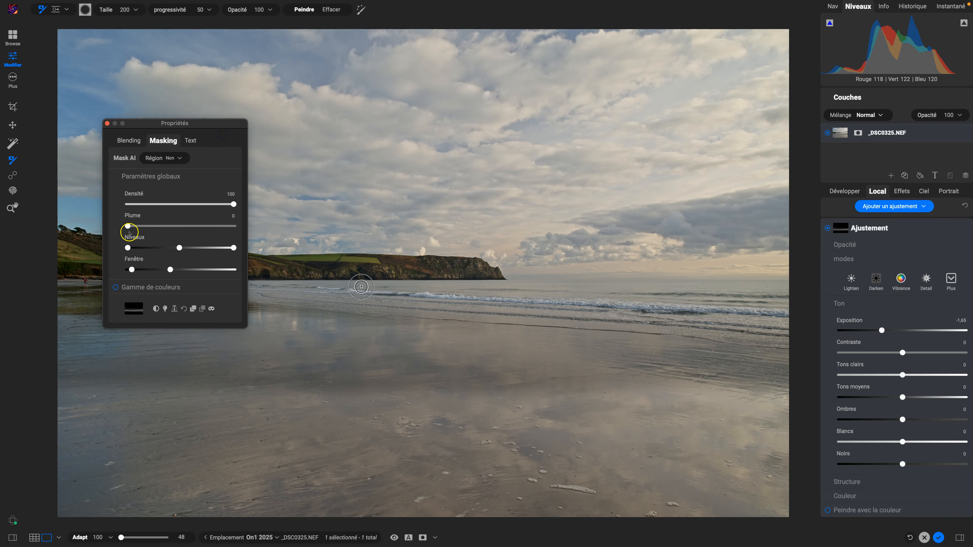
pyautogui.moveTo(129, 226); pyautogui.dragTo(184, 235)
pyautogui.moveTo(113, 229); pyautogui.dragTo(197, 239)
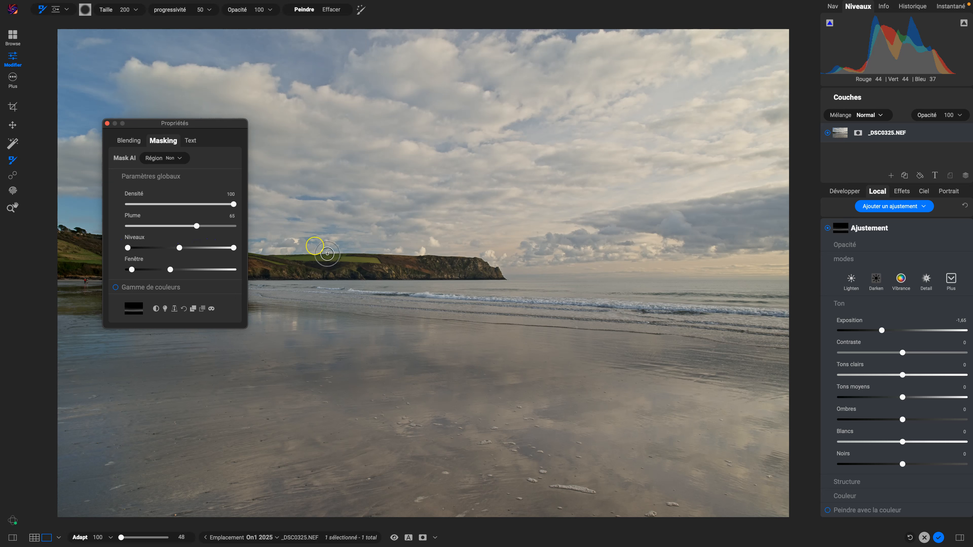
# Step: Compare the photo with and without the local adjustment and inspect the feathered greyscale mask
pyautogui.click(828, 229)
pyautogui.click(828, 229)
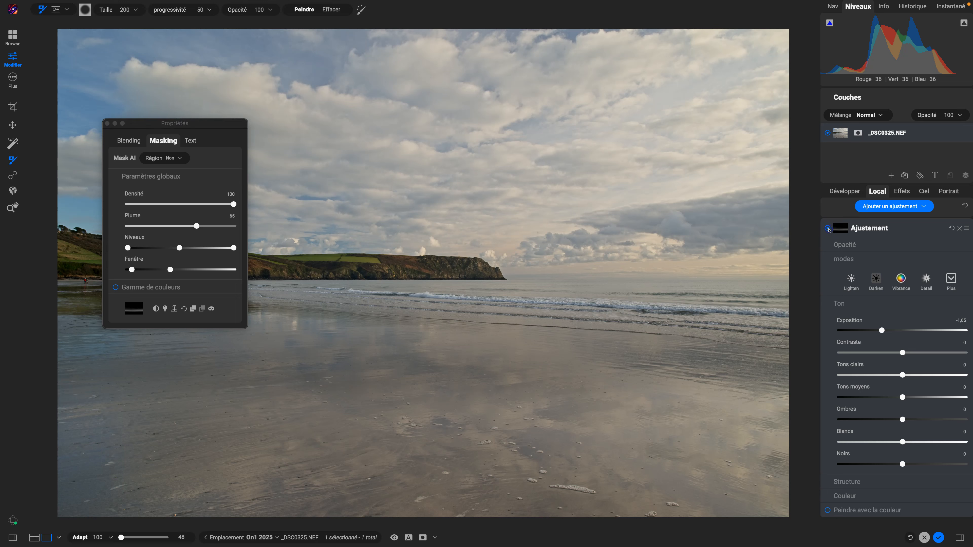
pyautogui.click(827, 228)
pyautogui.click(828, 229)
pyautogui.click(211, 308)
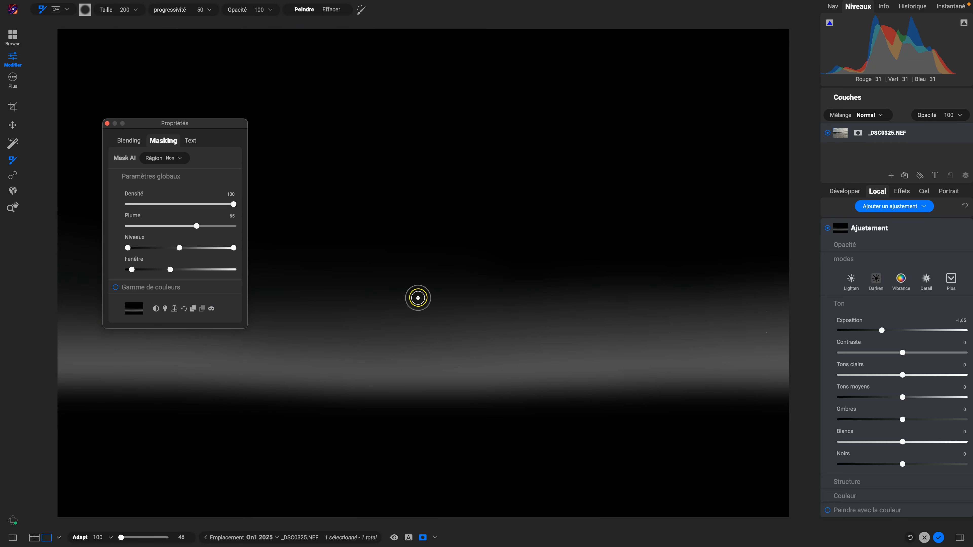
pyautogui.click(212, 308)
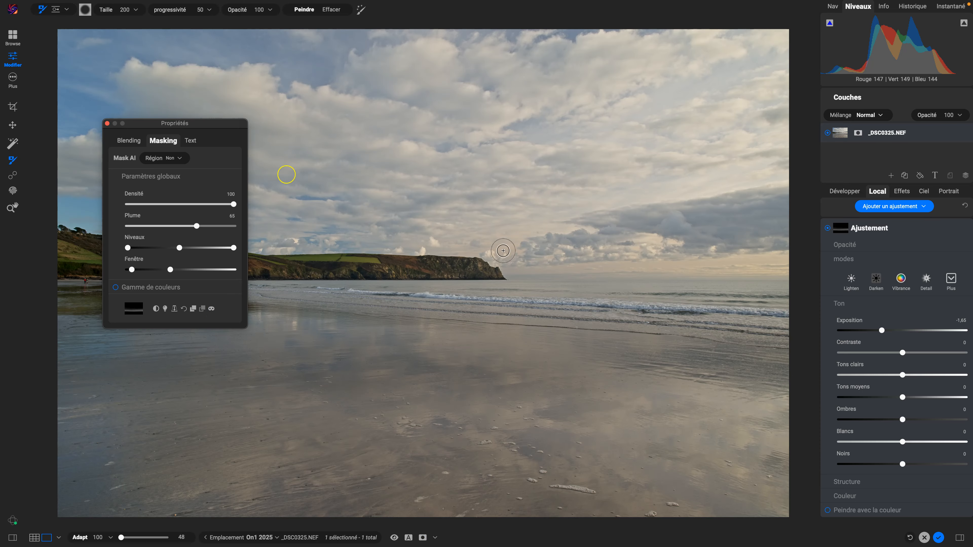
# Step: Move the mask properties down out of the way and try an Exposition of 0,45 with Tons clairs at -60
pyautogui.moveTo(218, 124); pyautogui.dragTo(573, 374)
pyautogui.moveTo(619, 407); pyautogui.dragTo(652, 453)
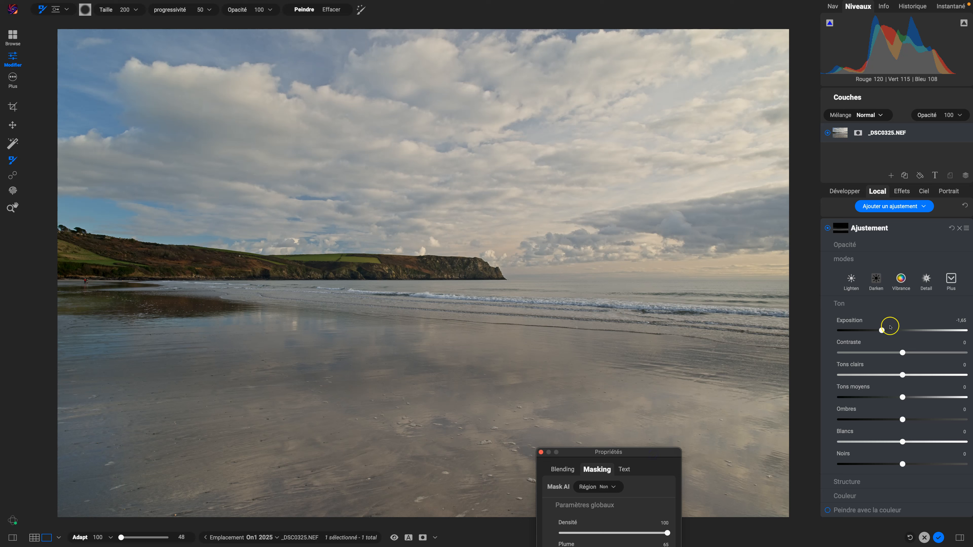
pyautogui.moveTo(883, 332); pyautogui.dragTo(907, 337)
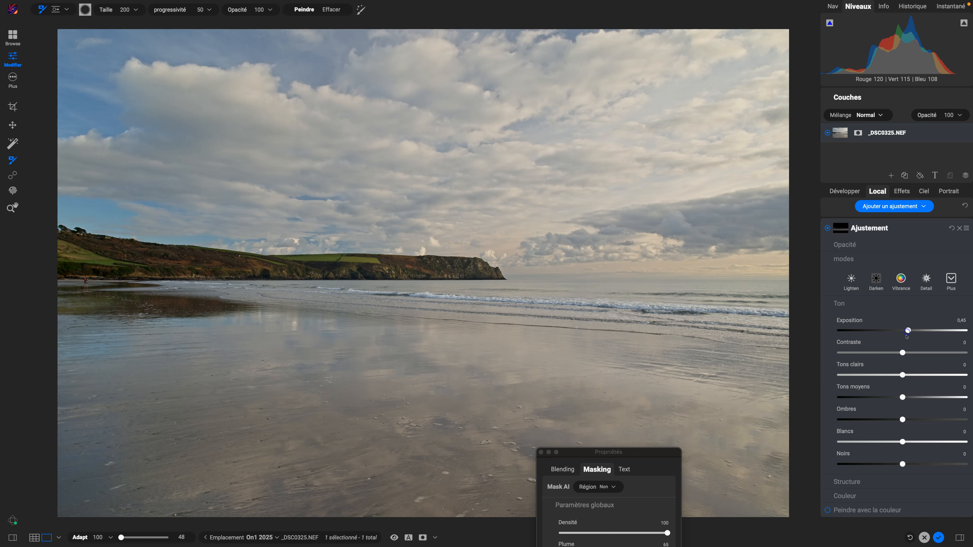
pyautogui.moveTo(891, 376); pyautogui.dragTo(864, 375)
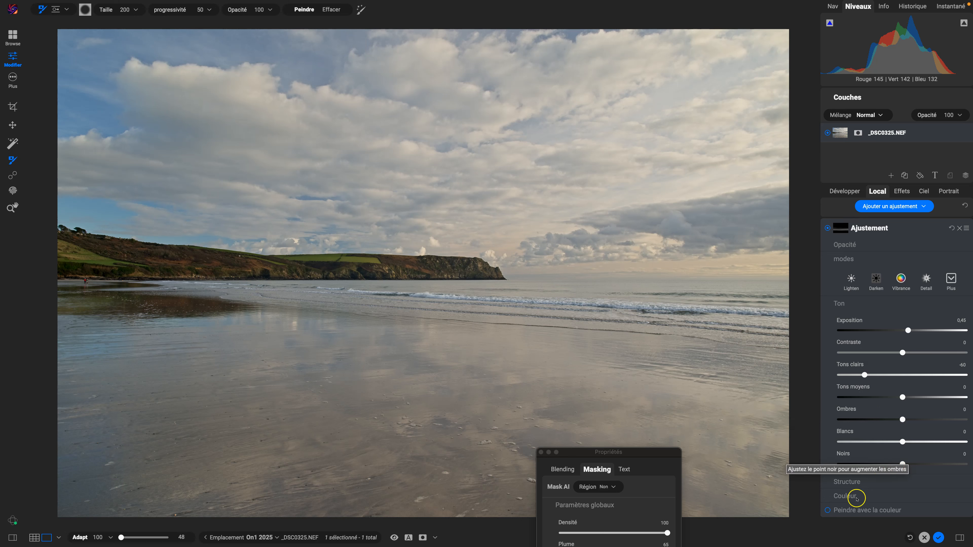
# Step: Expand the adjustment's Structure and Couleur sections and review their available settings
pyautogui.click(858, 484)
pyautogui.scroll(-3, 859, 483)
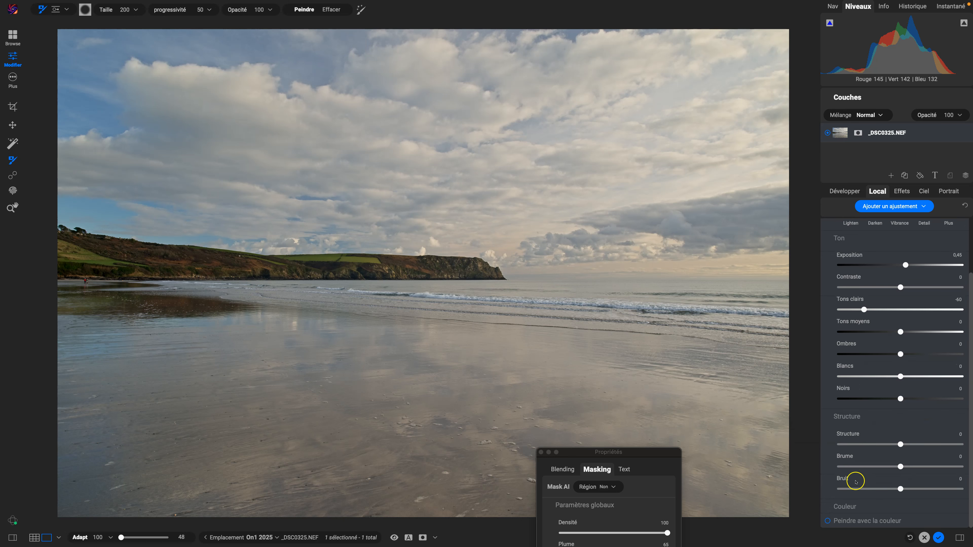
pyautogui.click(850, 507)
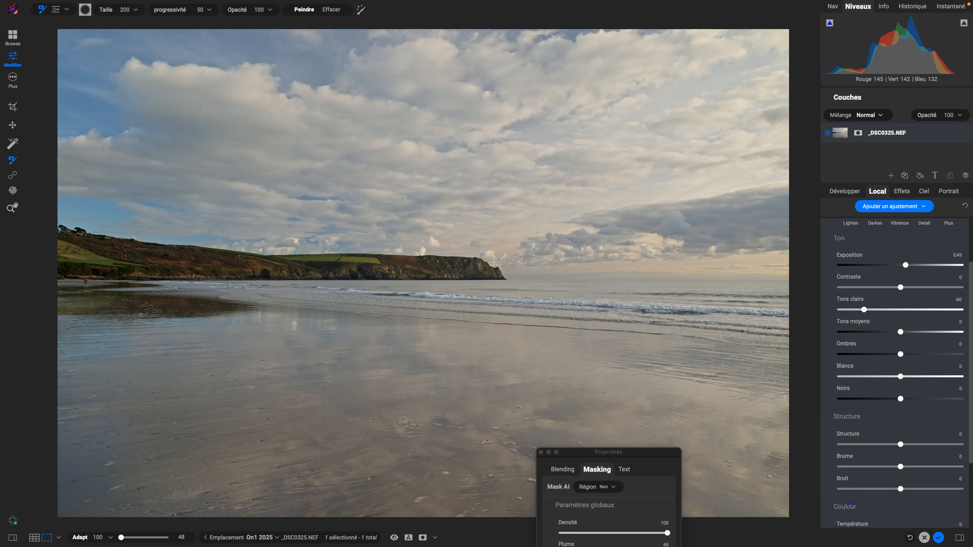
pyautogui.scroll(-4, 873, 431)
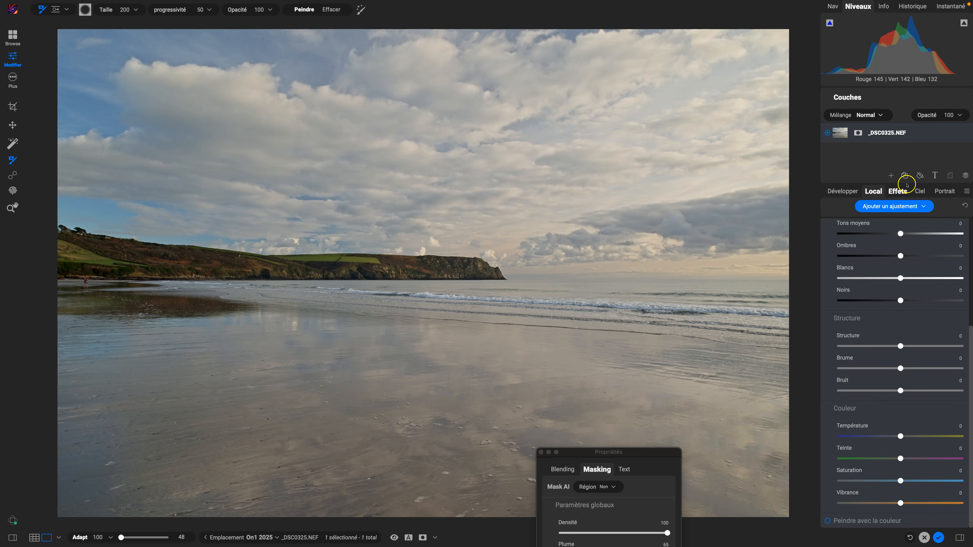
pyautogui.scroll(7, 897, 343)
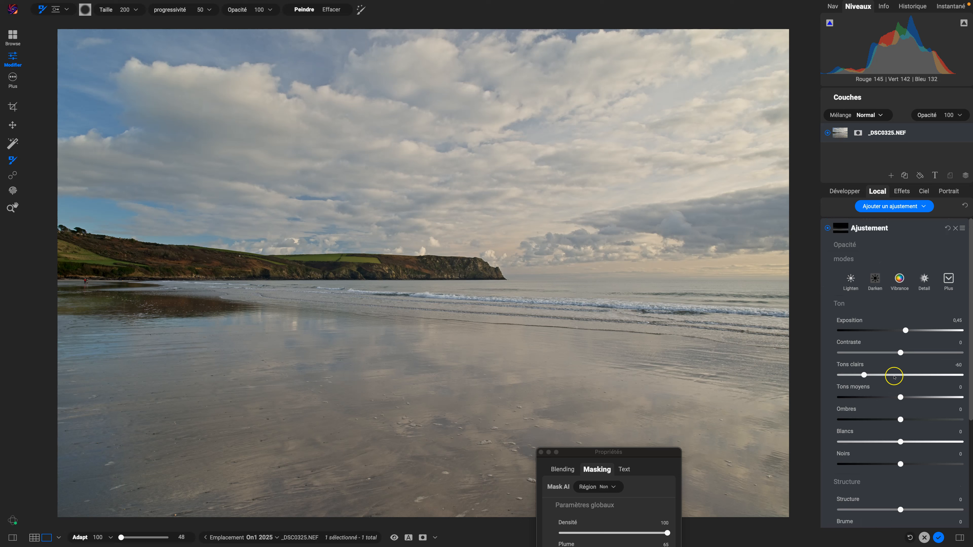
# Step: Bring the full mask properties back into view over the beach and compare the photo with and without the adjustment
pyautogui.moveTo(646, 455); pyautogui.dragTo(666, 174)
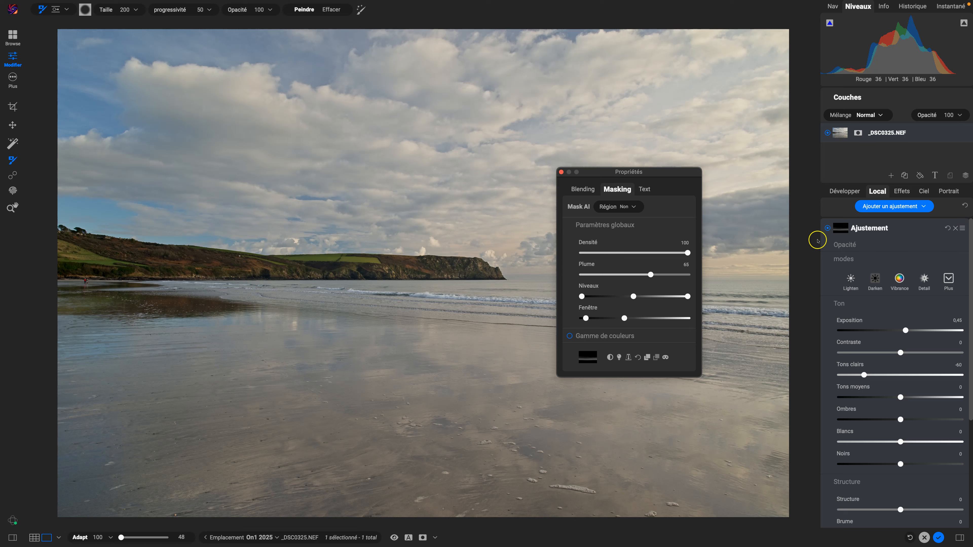
pyautogui.moveTo(658, 175); pyautogui.dragTo(730, 307)
pyautogui.click(827, 229)
pyautogui.click(827, 229)
# Step: Reset Exposition and Tons clairs to 0, and set Tons moyens to -48 and Ombres to -67
pyautogui.moveTo(904, 331)
pyautogui.mouseDown()
pyautogui.moveTo(887, 332)
pyautogui.moveTo(895, 332)
pyautogui.mouseUp()
pyautogui.doubleClick(895, 331)
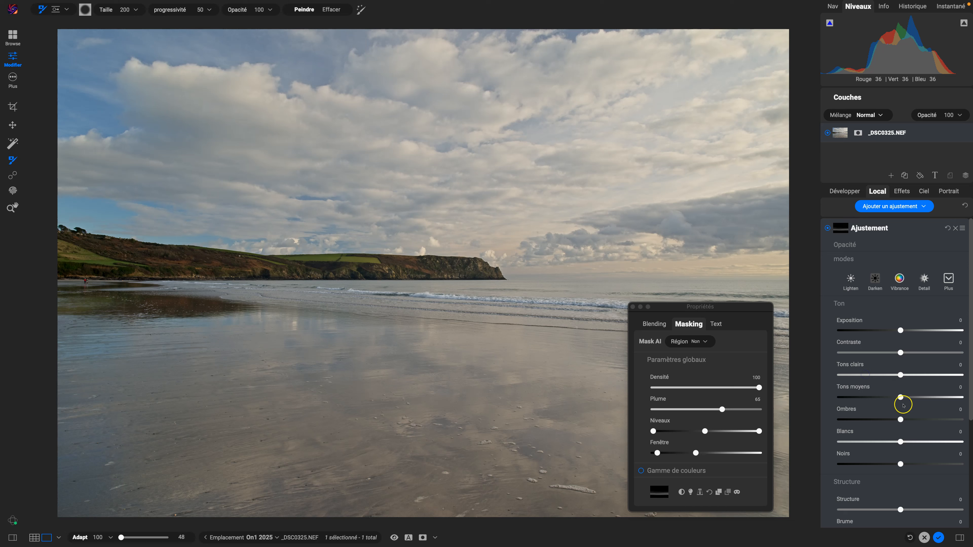
pyautogui.moveTo(896, 399); pyautogui.dragTo(860, 421)
# Step: Check the greyscale mask and raise the upper limit of its Fenêtre range to maximum so the darkening covers the whole foreground
pyautogui.moveTo(741, 307); pyautogui.dragTo(654, 322)
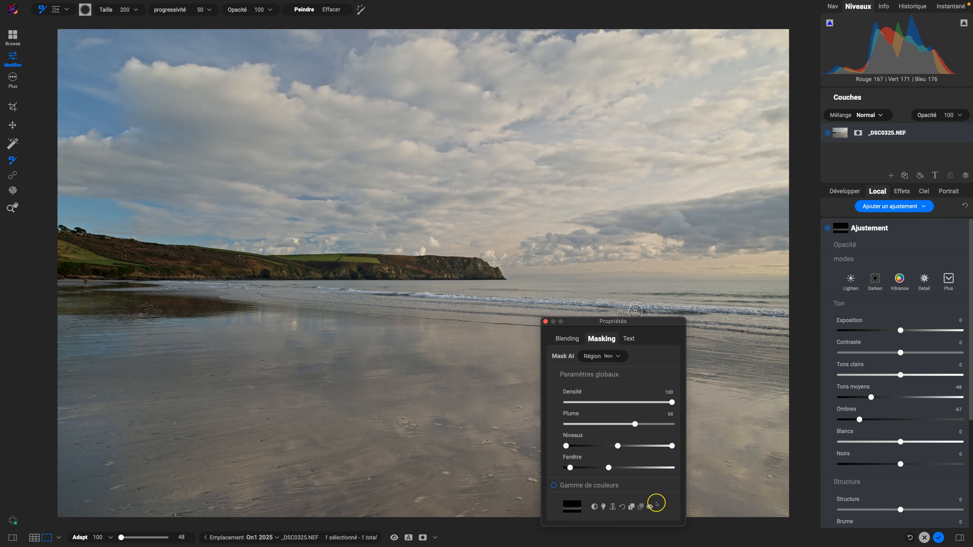
pyautogui.click(649, 507)
pyautogui.press('super+m')
pyautogui.moveTo(609, 468); pyautogui.dragTo(650, 463)
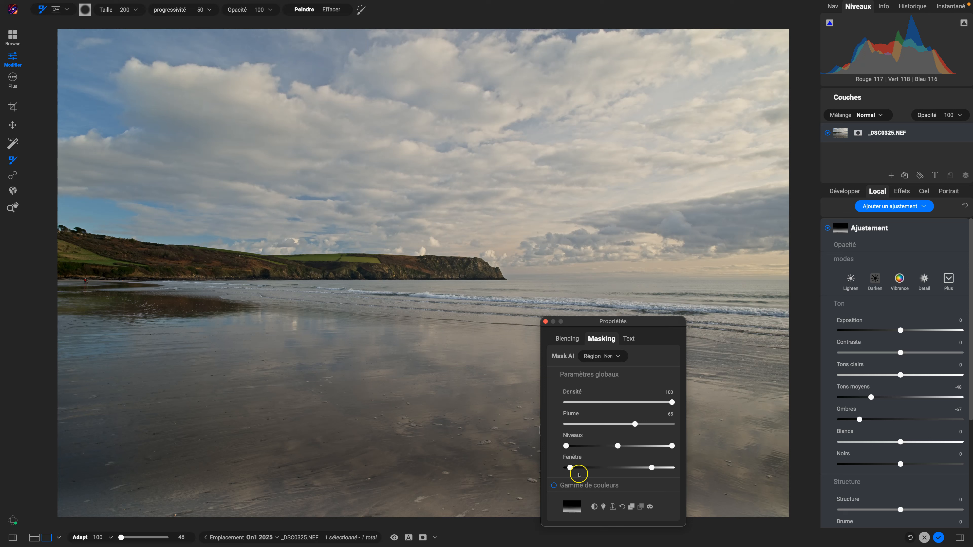
pyautogui.moveTo(651, 468); pyautogui.dragTo(673, 467)
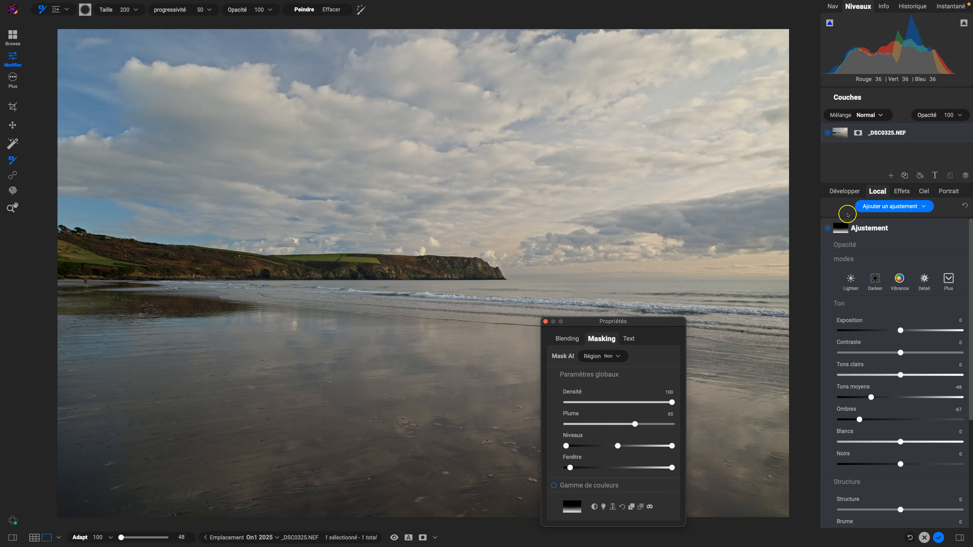
# Step: Move the mask properties up over the sky and compare the foreground with and without the local adjustment
pyautogui.click(829, 230)
pyautogui.click(829, 230)
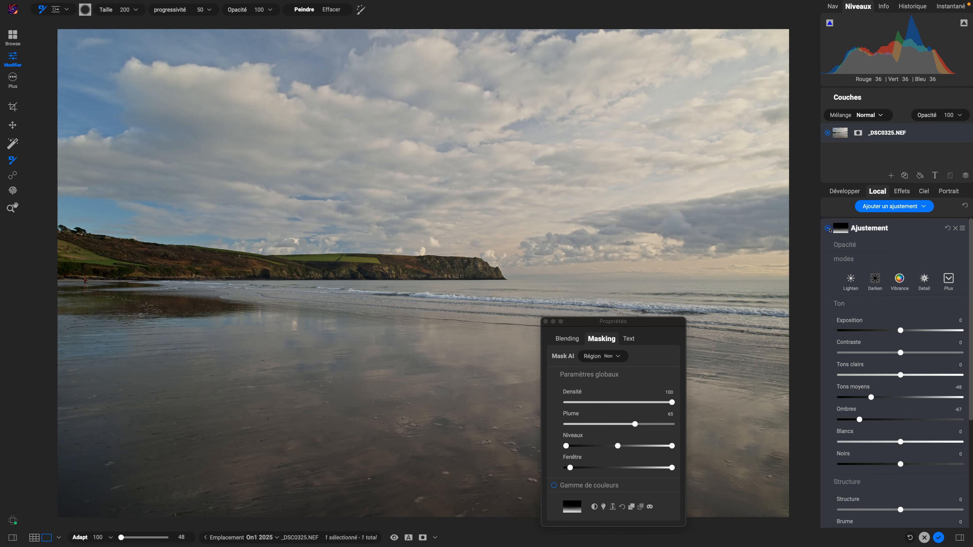
pyautogui.moveTo(640, 321); pyautogui.dragTo(181, 47)
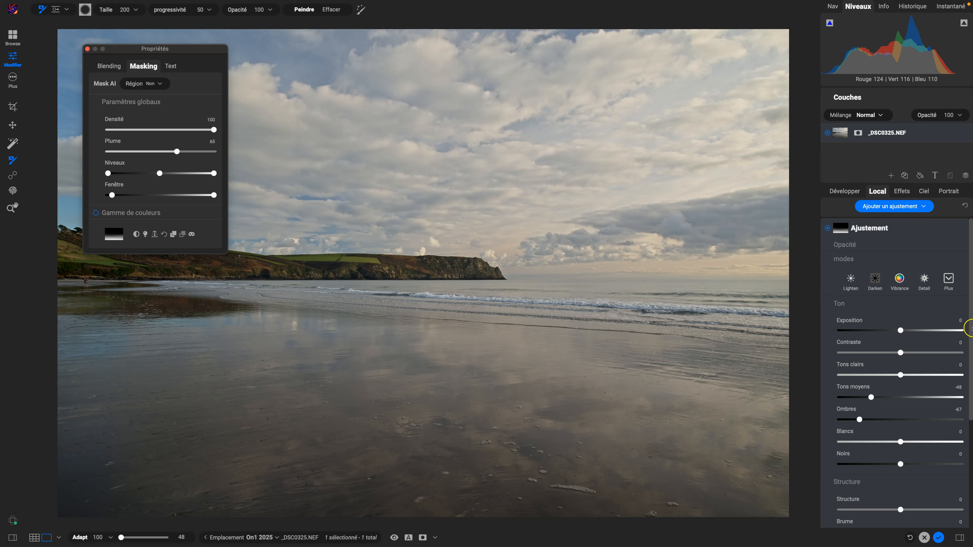
pyautogui.click(827, 228)
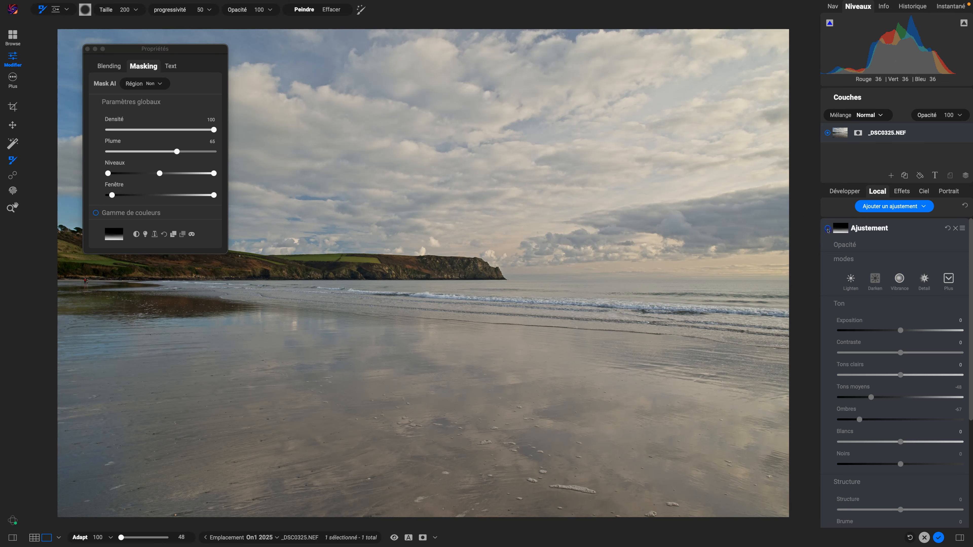
pyautogui.click(828, 228)
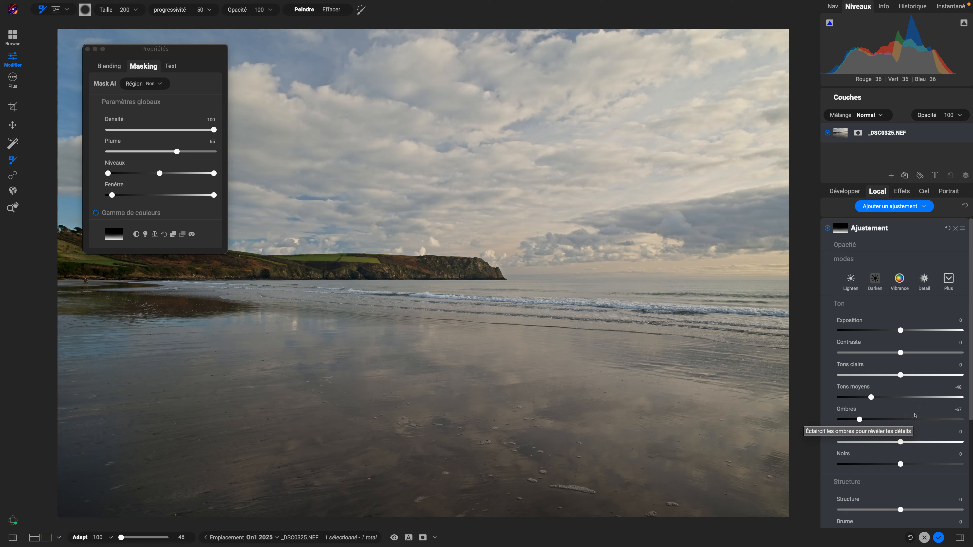
pyautogui.click(827, 229)
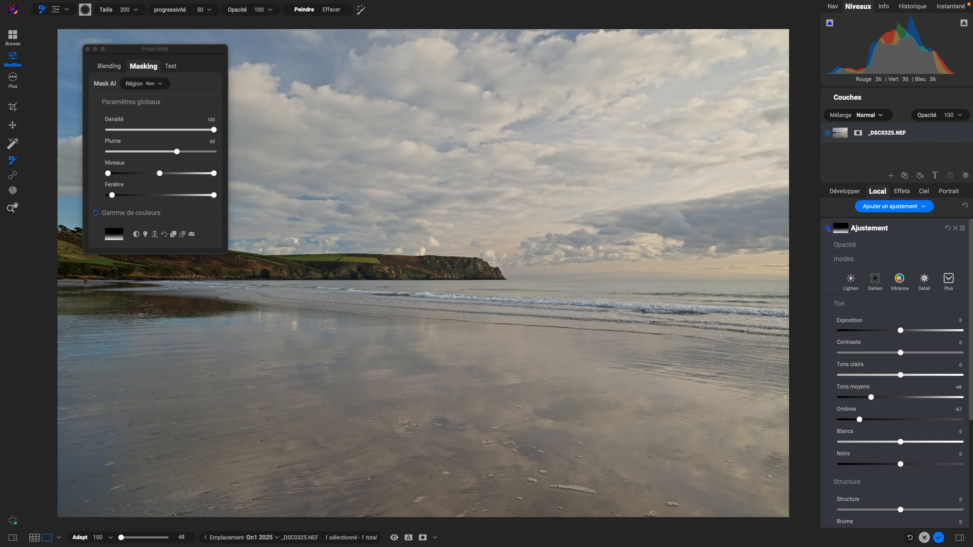
# Step: Toggle the darkening local adjustment off and on to judge its effect on the beach
pyautogui.click(828, 229)
pyautogui.click(827, 229)
pyautogui.click(828, 228)
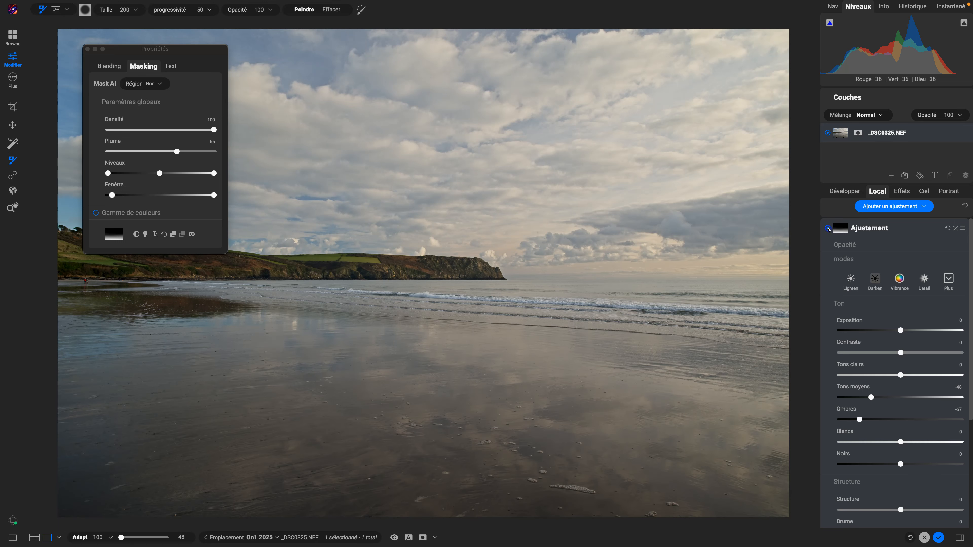
pyautogui.click(827, 229)
pyautogui.click(828, 228)
# Step: Lower the local adjustment's opacity to 80 and check the photo with and without it
pyautogui.click(848, 248)
pyautogui.moveTo(906, 273); pyautogui.dragTo(935, 273)
pyautogui.click(936, 272)
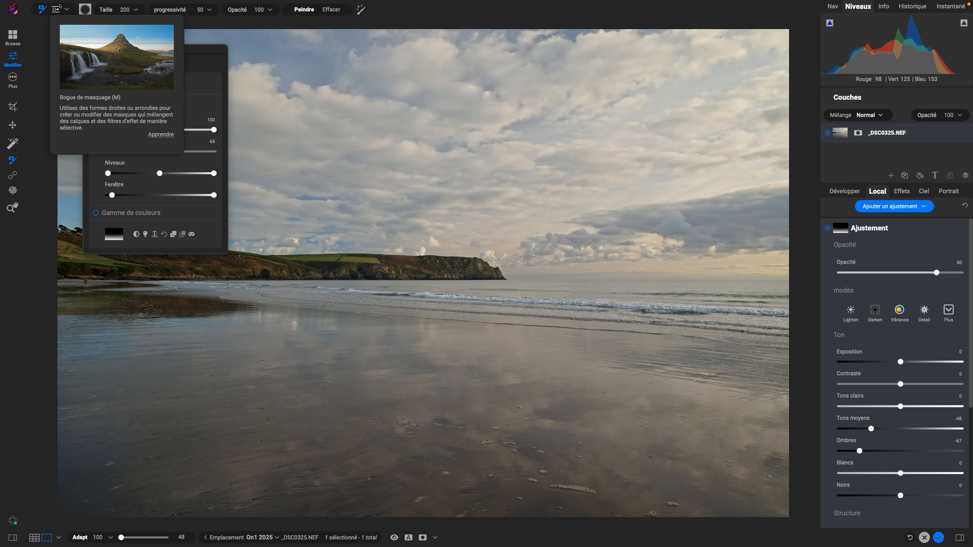
pyautogui.click(731, 203)
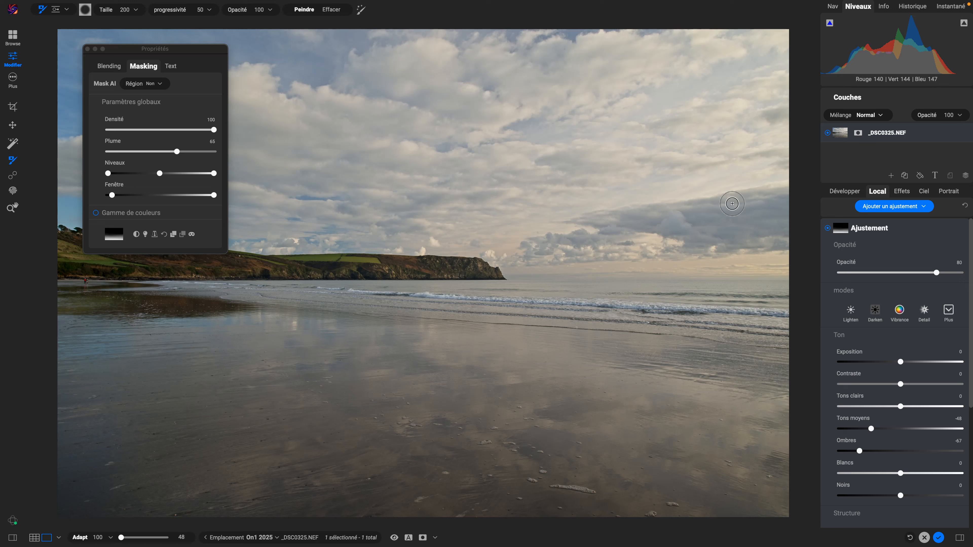
pyautogui.click(826, 229)
pyautogui.click(826, 229)
# Step: Rename the local adjustment as Effet 01
pyautogui.click(880, 227)
pyautogui.doubleClick(883, 229)
pyautogui.click(895, 239)
pyautogui.press('BackSpace')
pyautogui.write('Effet 01')
pyautogui.press('Return')
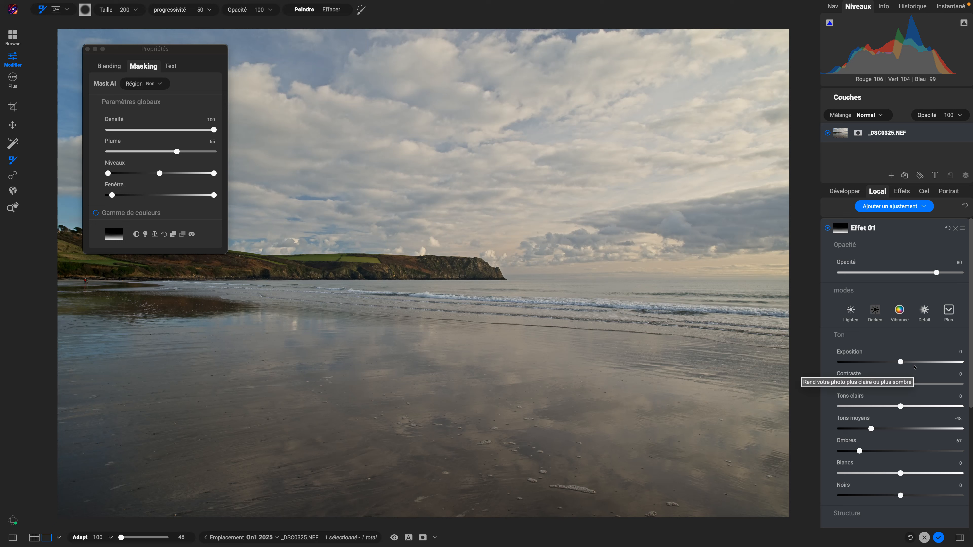
# Step: Set the Effet 01 adjustment's Vibrance to 26 and Saturation to 33
pyautogui.scroll(-5, 927, 382)
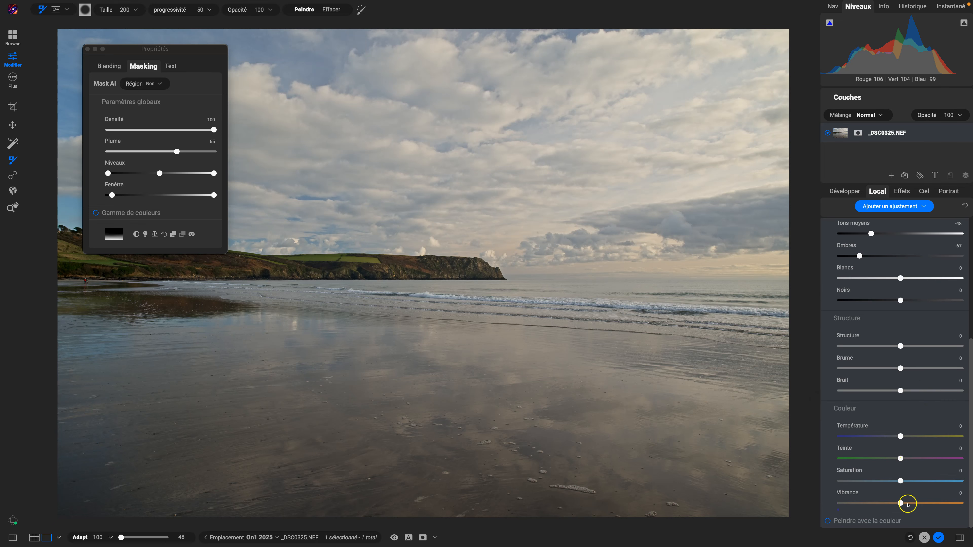
pyautogui.moveTo(900, 503)
pyautogui.mouseDown()
pyautogui.moveTo(935, 503)
pyautogui.moveTo(891, 503)
pyautogui.moveTo(942, 501)
pyautogui.moveTo(895, 502)
pyautogui.moveTo(914, 502)
pyautogui.mouseUp()
pyautogui.click(900, 481)
pyautogui.moveTo(930, 480)
pyautogui.mouseDown()
pyautogui.moveTo(907, 480)
pyautogui.moveTo(943, 476)
pyautogui.mouseUp()
pyautogui.moveTo(919, 479); pyautogui.dragTo(919, 480)
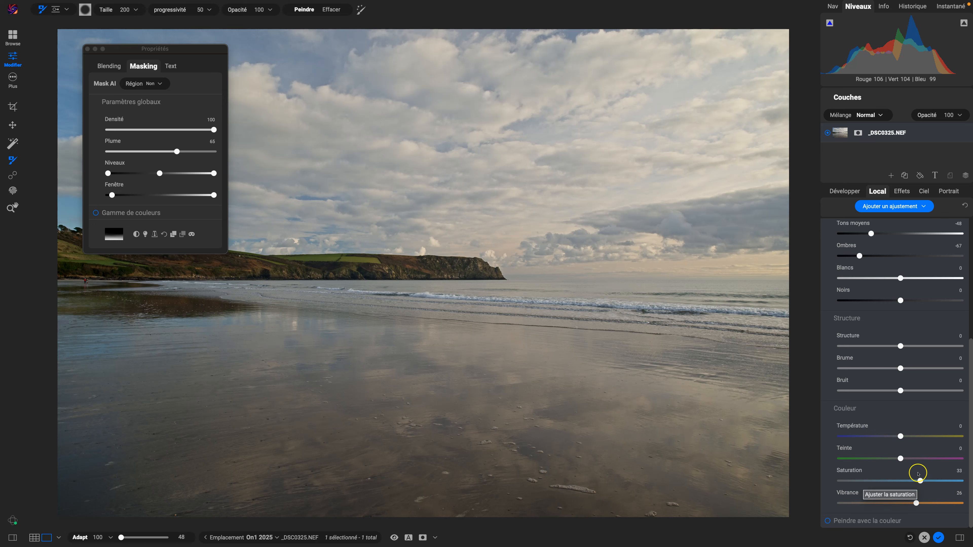
# Step: Compare the foreground colours with Effet 01 switched off and on
pyautogui.scroll(5, 892, 400)
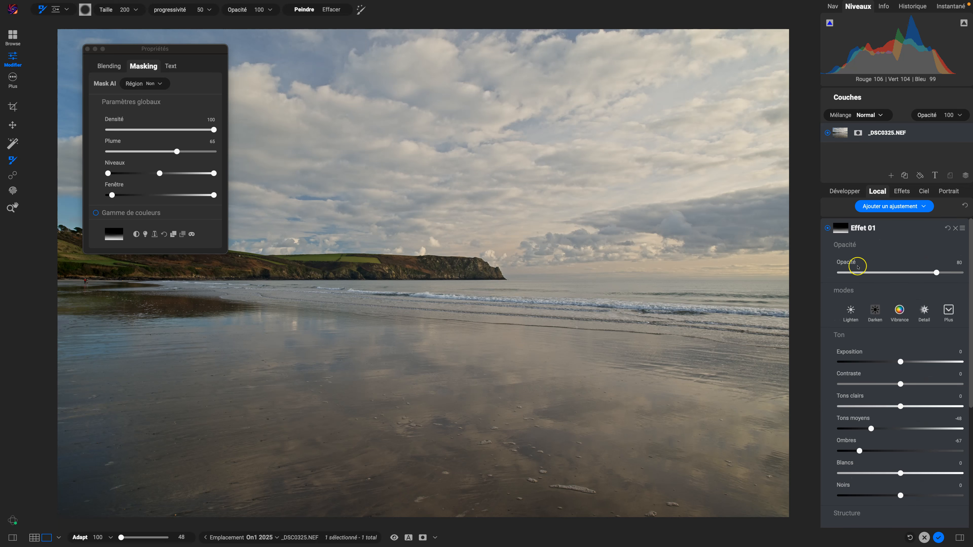
pyautogui.click(827, 228)
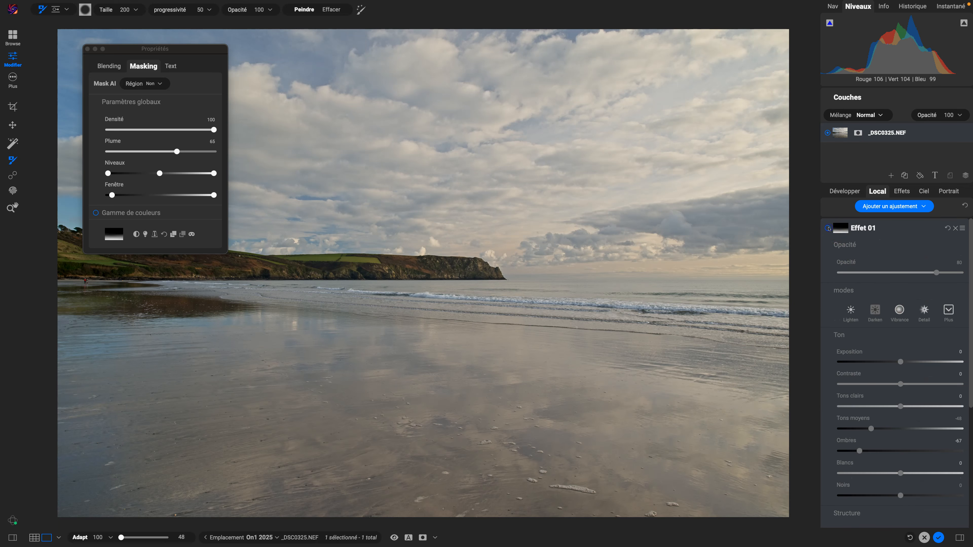
pyautogui.click(827, 228)
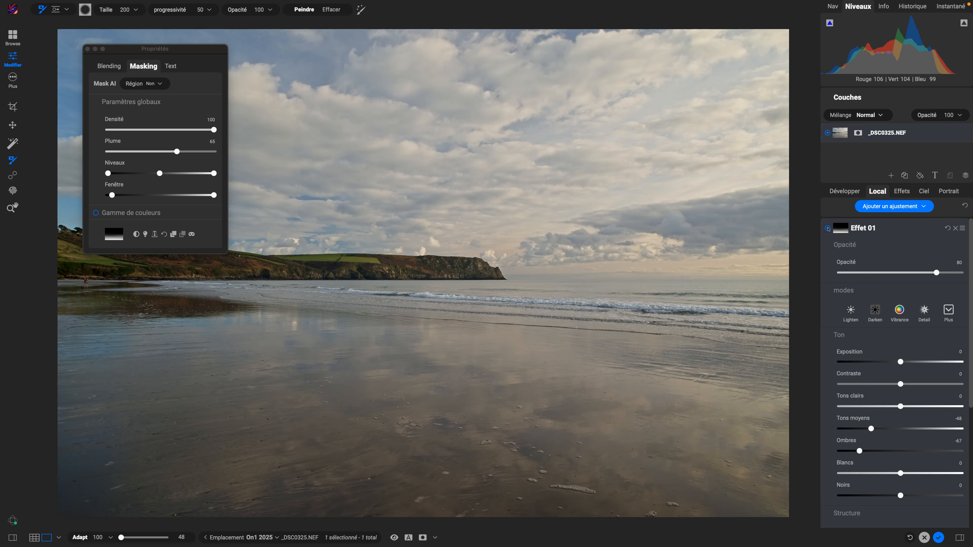
pyautogui.click(827, 228)
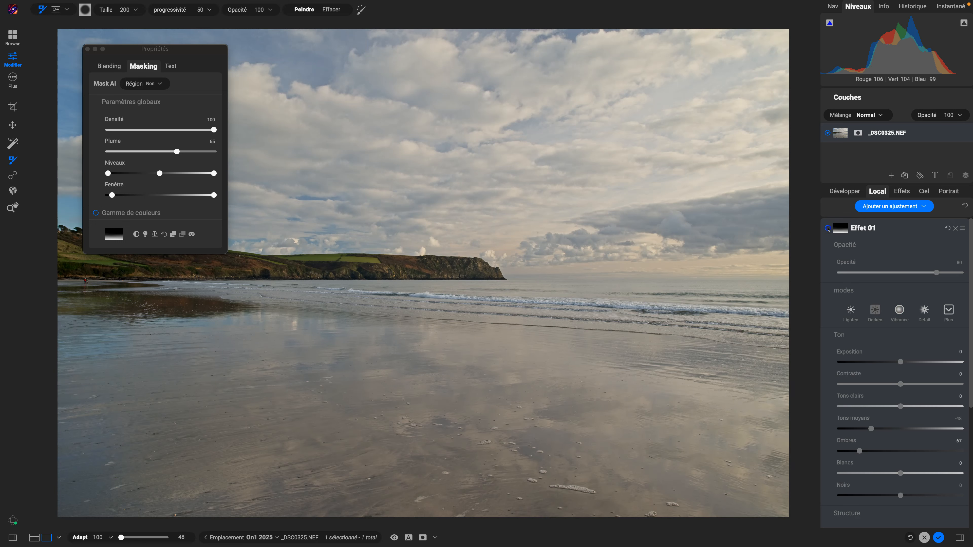
pyautogui.click(828, 228)
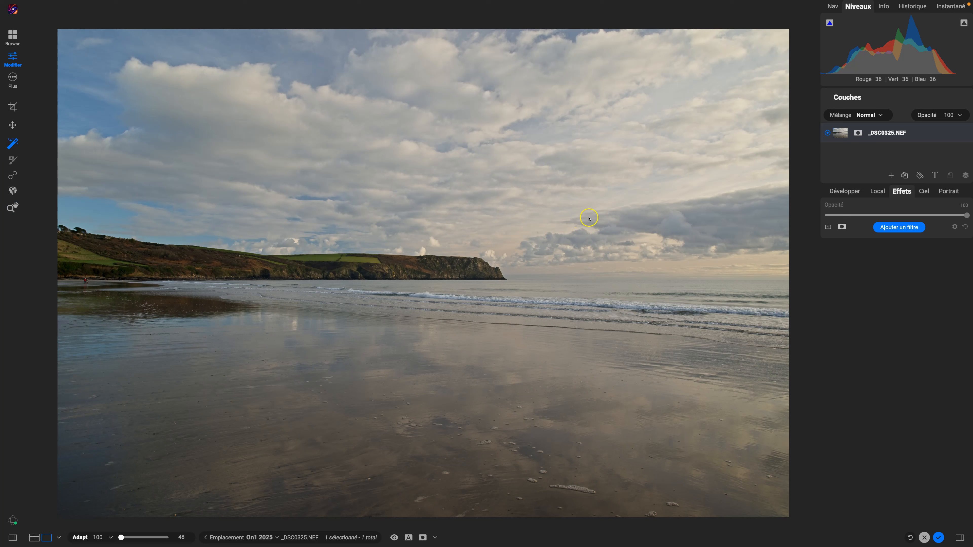
# Step: Select the whole sky with the quick mask tool, including the strip above the horizon and the edges along the cliff
pyautogui.click(597, 212)
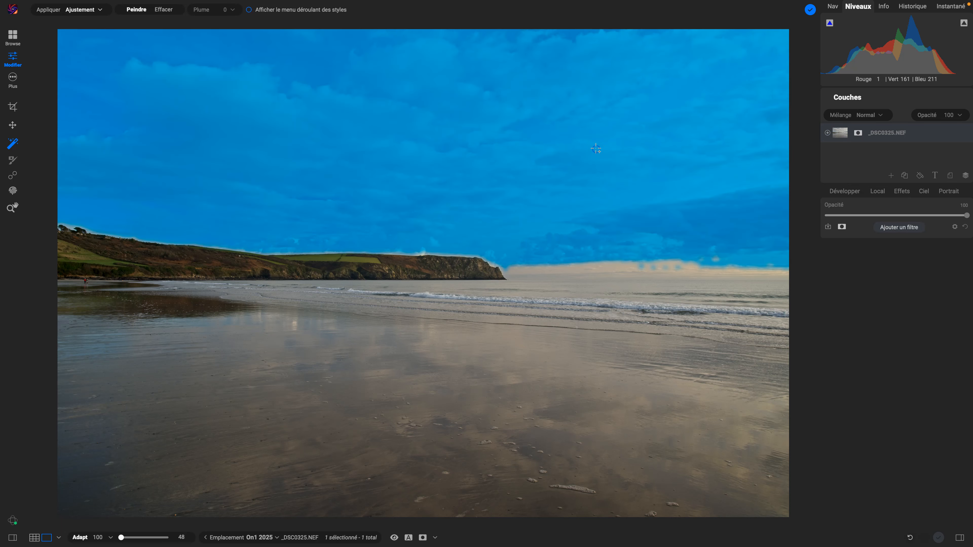
pyautogui.click(589, 267)
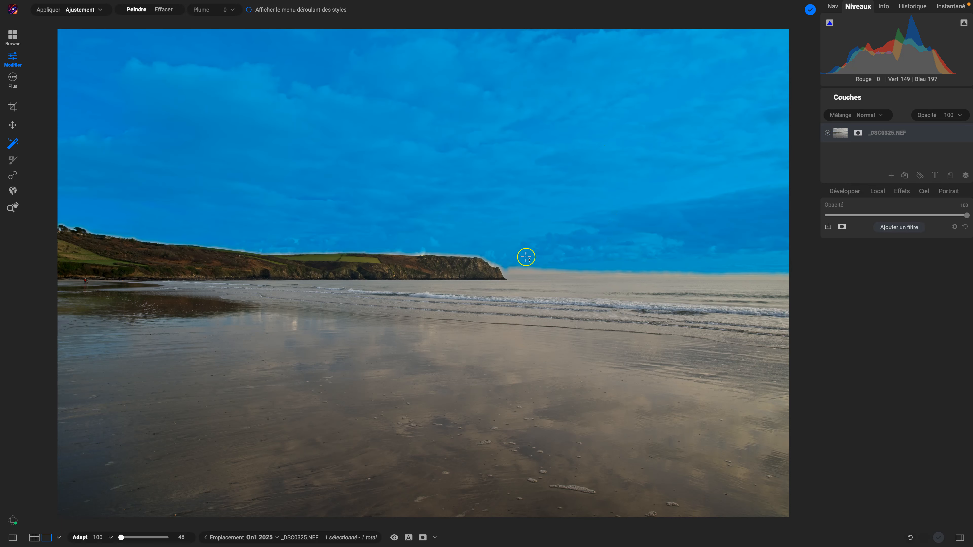
pyautogui.click(540, 268)
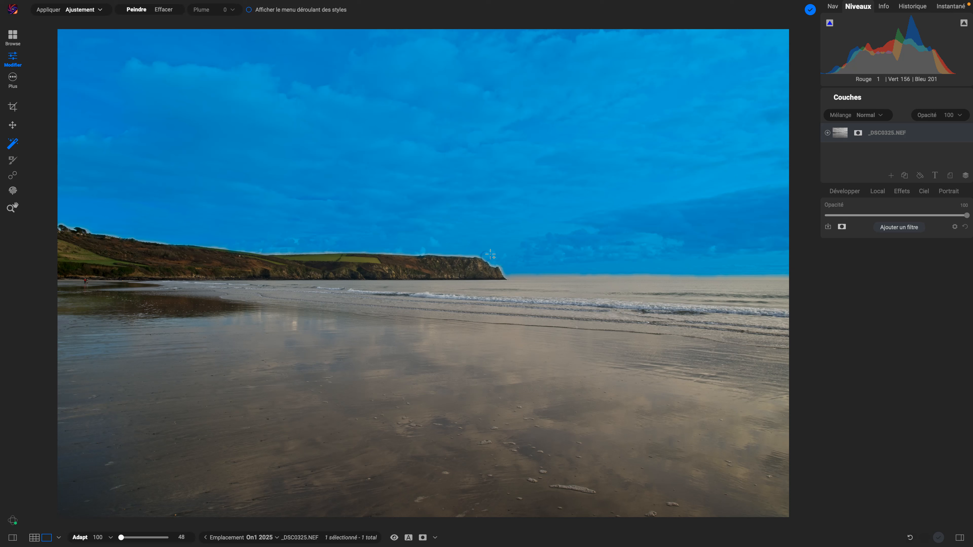
pyautogui.moveTo(473, 251); pyautogui.dragTo(492, 258)
pyautogui.moveTo(108, 229); pyautogui.dragTo(112, 231)
# Step: Apply the Lueur filter to the selected sky with Montant 55, Opacité 100 and softlight mode
pyautogui.click(100, 10)
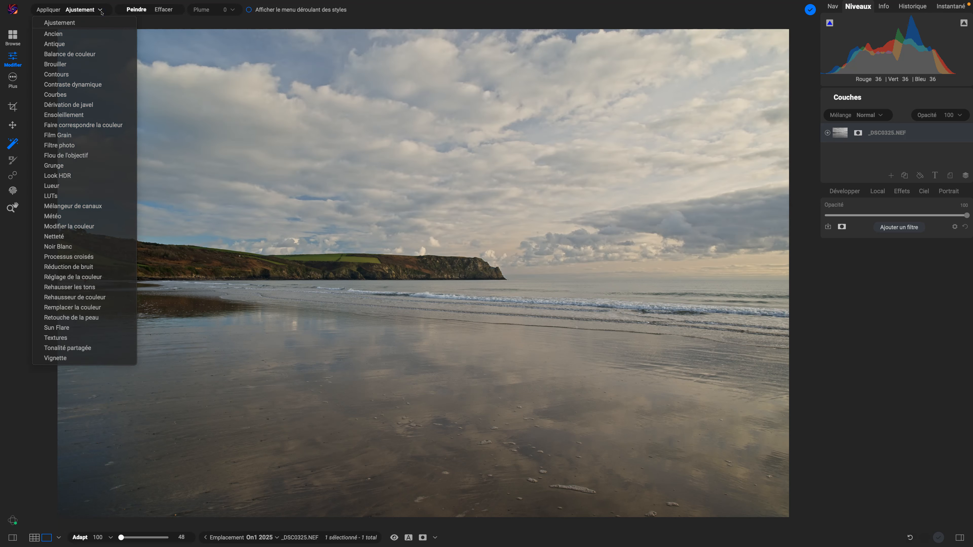
pyautogui.click(58, 185)
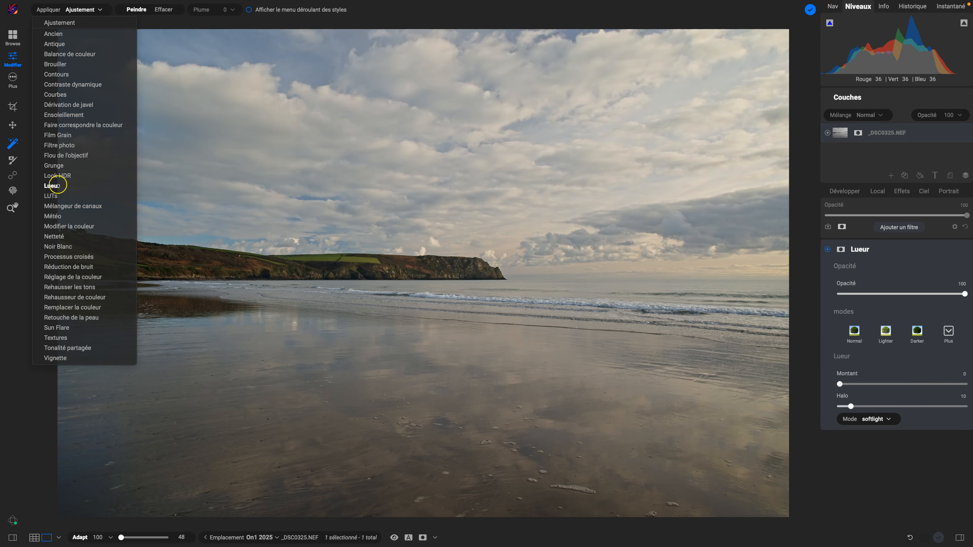
pyautogui.moveTo(848, 381); pyautogui.dragTo(907, 385)
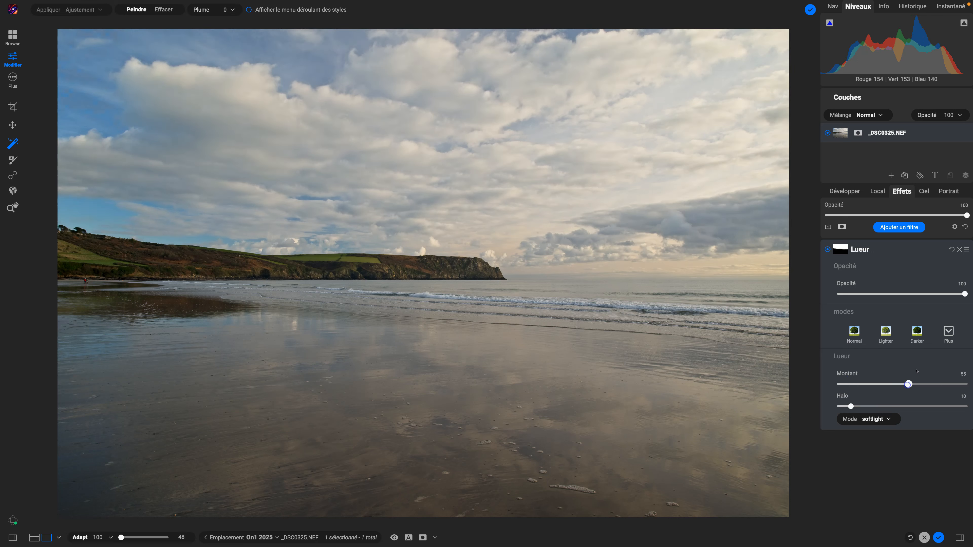
pyautogui.moveTo(934, 293); pyautogui.dragTo(971, 288)
pyautogui.click(888, 418)
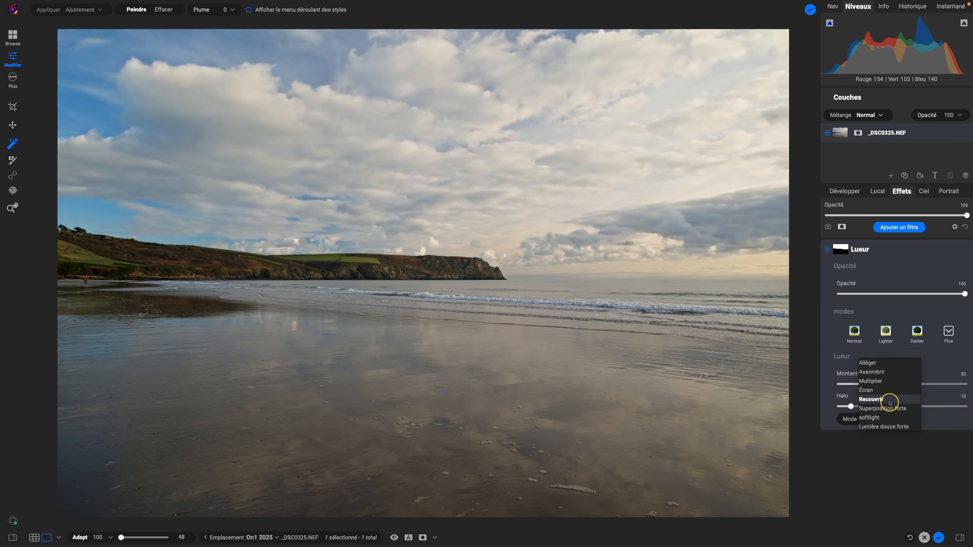
pyautogui.click(884, 417)
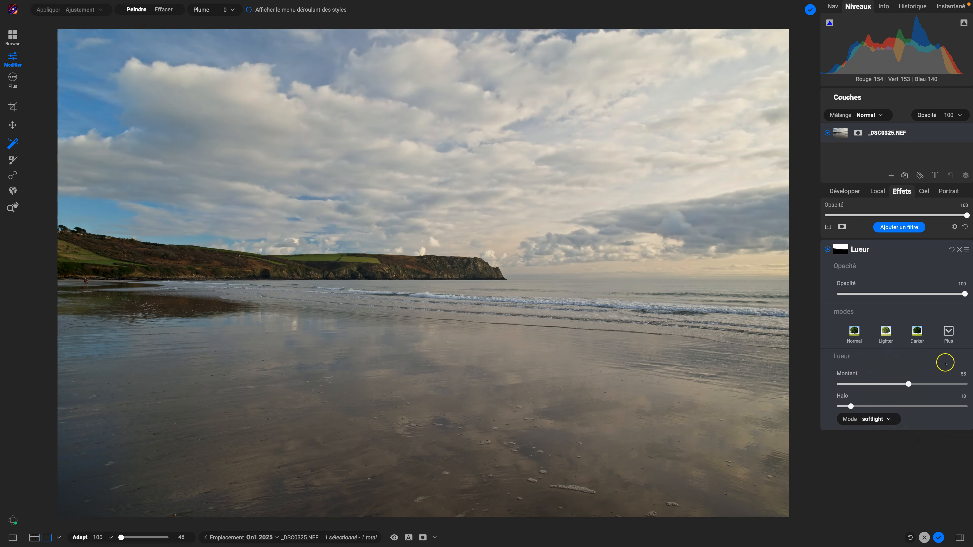
# Step: Compare the sky with and without the Lueur filter, and collapse its settings
pyautogui.click(827, 250)
pyautogui.click(827, 250)
pyautogui.click(827, 250)
pyautogui.click(827, 250)
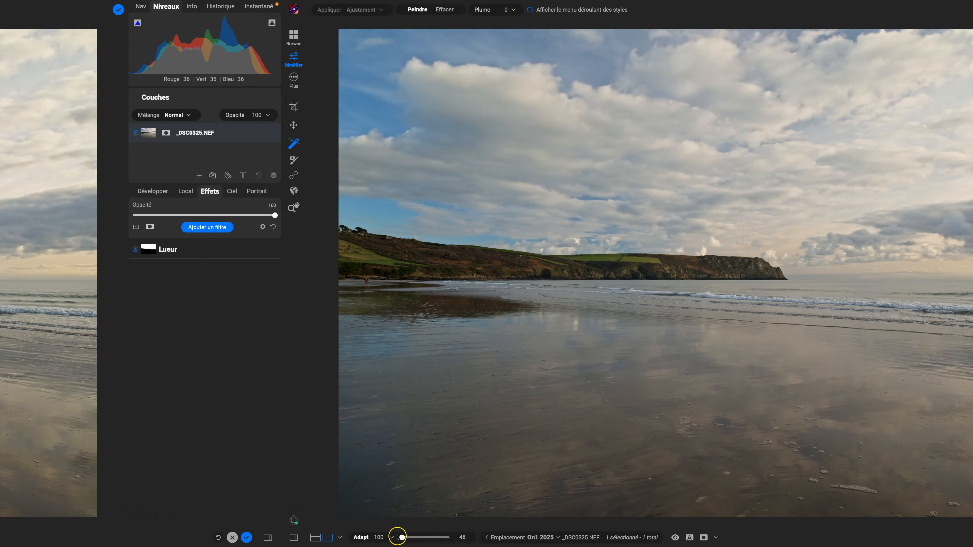
# Step: Switch the overall preview off and on repeatedly to compare the original photo with the edited version
pyautogui.click(397, 538)
pyautogui.click(397, 538)
pyautogui.click(395, 537)
pyautogui.click(395, 537)
pyautogui.click(396, 537)
pyautogui.click(395, 537)
pyautogui.click(395, 538)
pyautogui.click(395, 538)
pyautogui.click(395, 538)
pyautogui.click(396, 537)
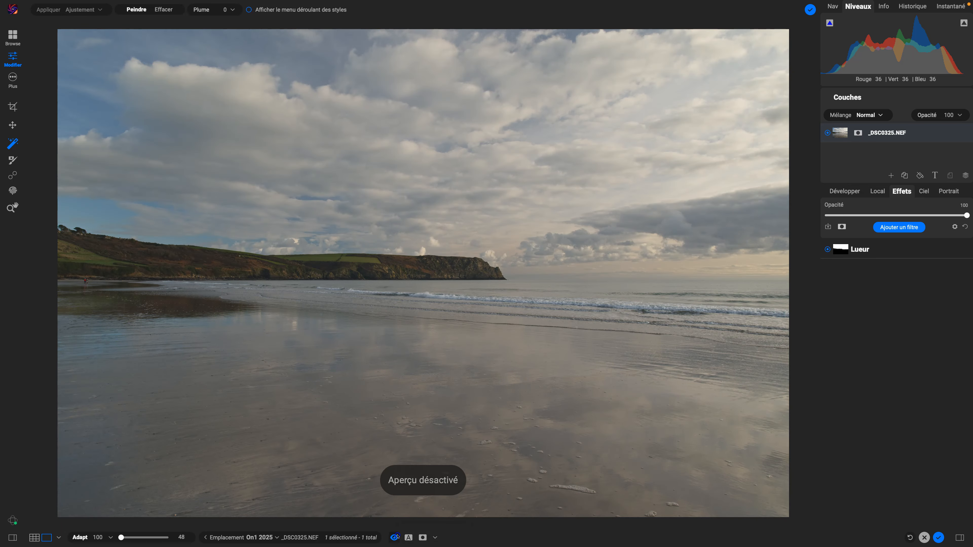
pyautogui.click(395, 537)
pyautogui.click(395, 538)
pyautogui.click(395, 537)
pyautogui.click(395, 537)
pyautogui.click(395, 537)
pyautogui.click(395, 537)
pyautogui.click(395, 538)
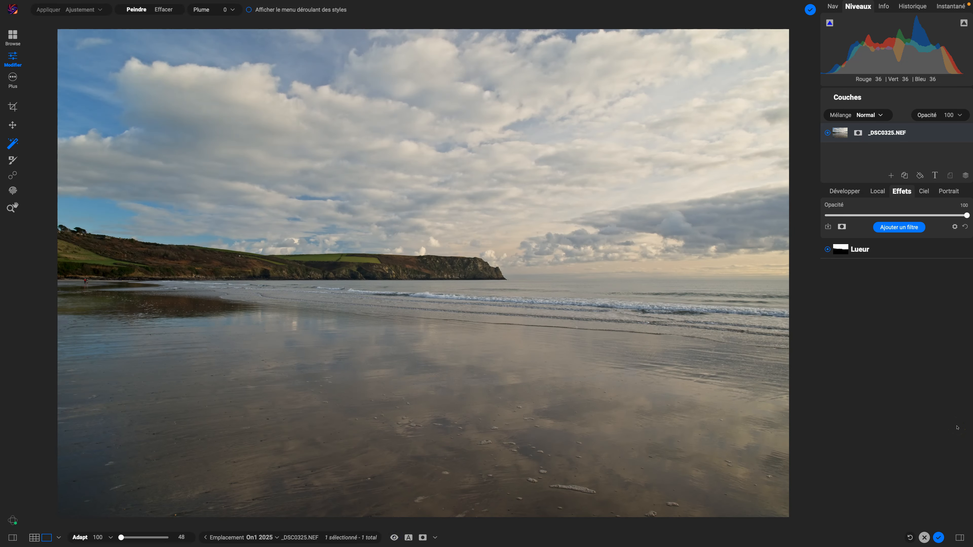
# Step: Sharpen the photo in the Développer settings with a Netteté Montant of 37, checking the cliff at 100%, and collapse Bruit et affûtage
pyautogui.click(847, 191)
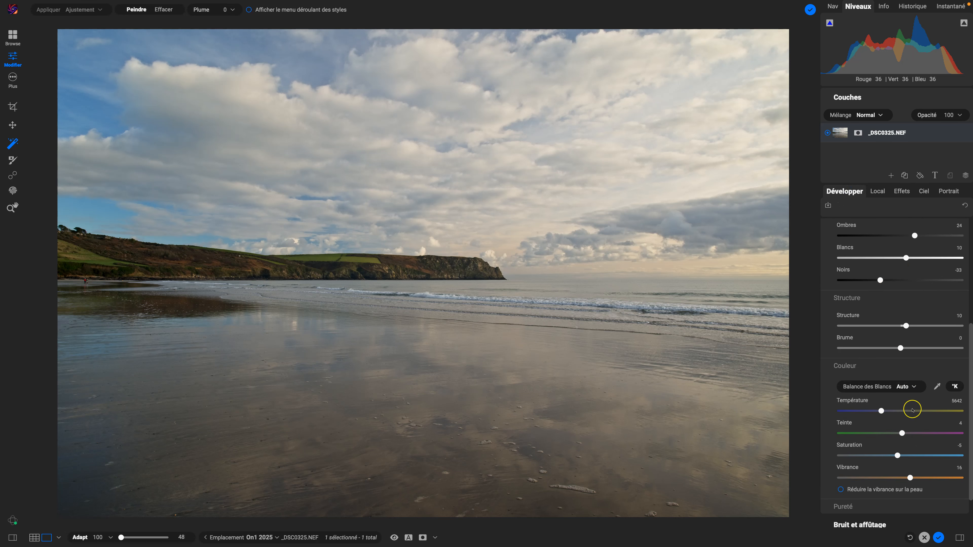
pyautogui.scroll(-2, 912, 410)
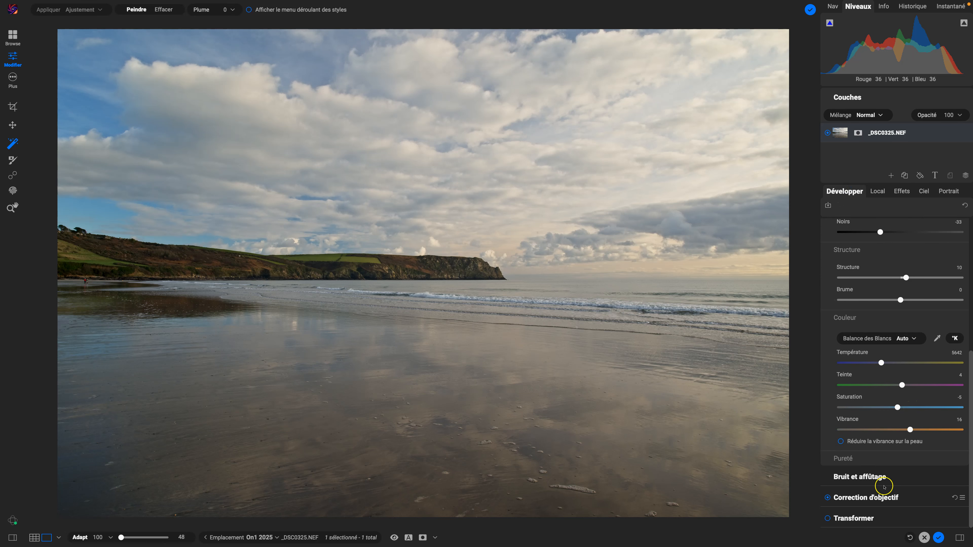
pyautogui.click(876, 477)
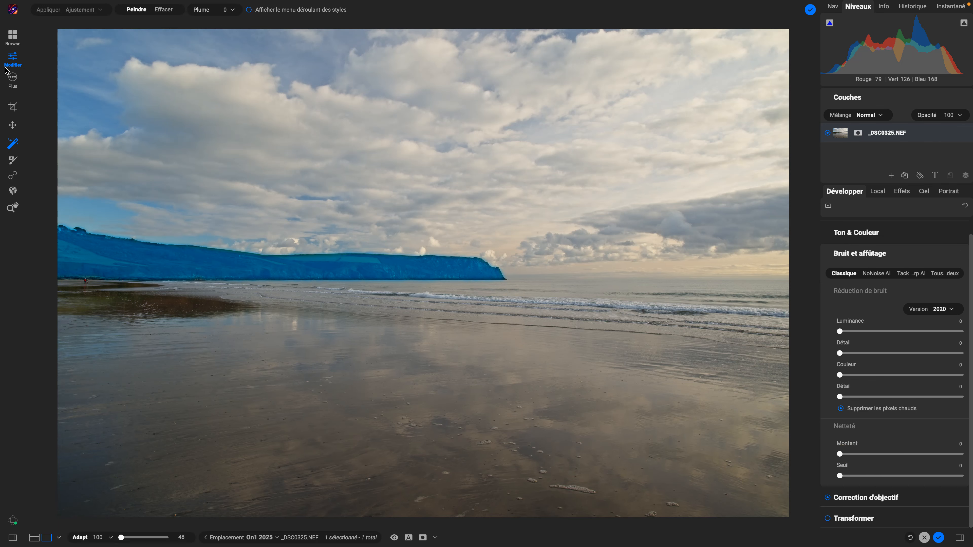
pyautogui.click(13, 208)
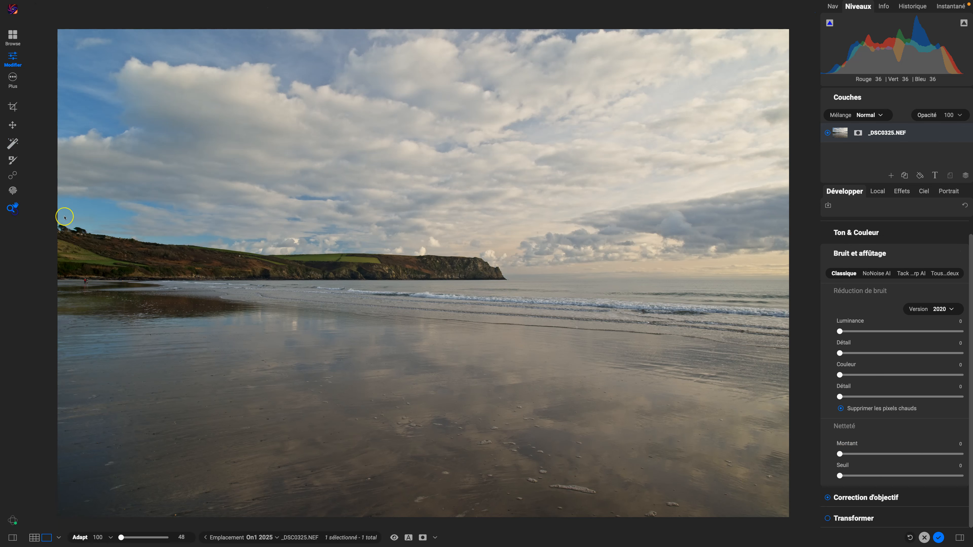
pyautogui.click(479, 264)
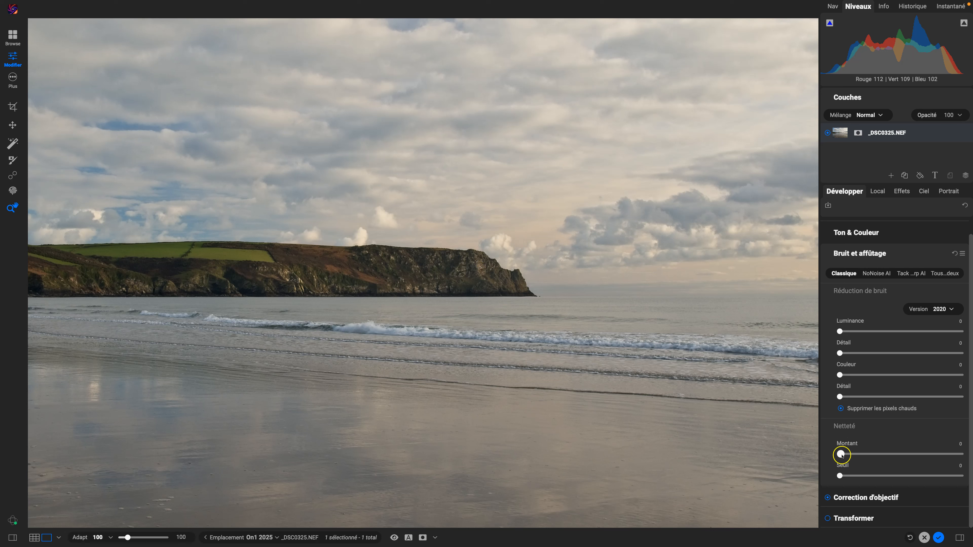
pyautogui.moveTo(931, 454); pyautogui.dragTo(912, 454)
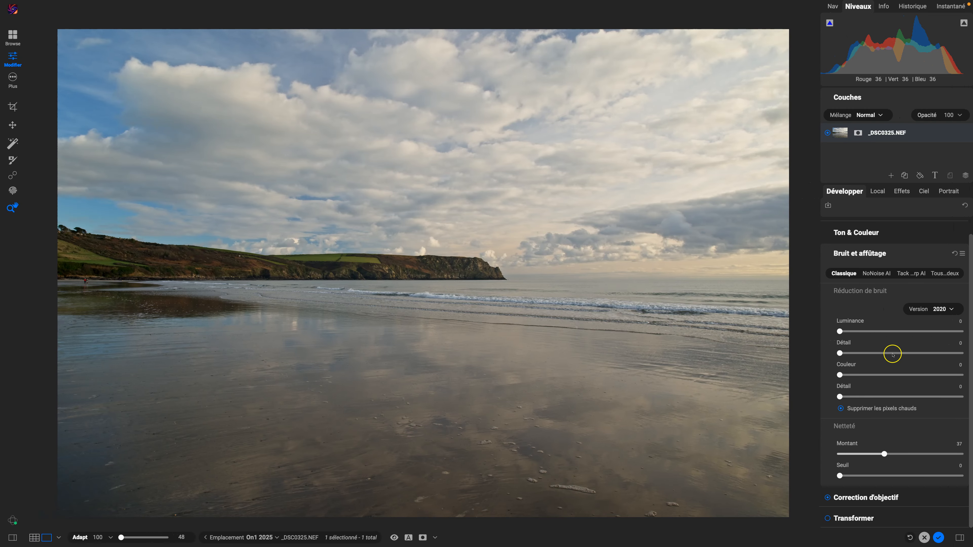
pyautogui.scroll(1, 892, 354)
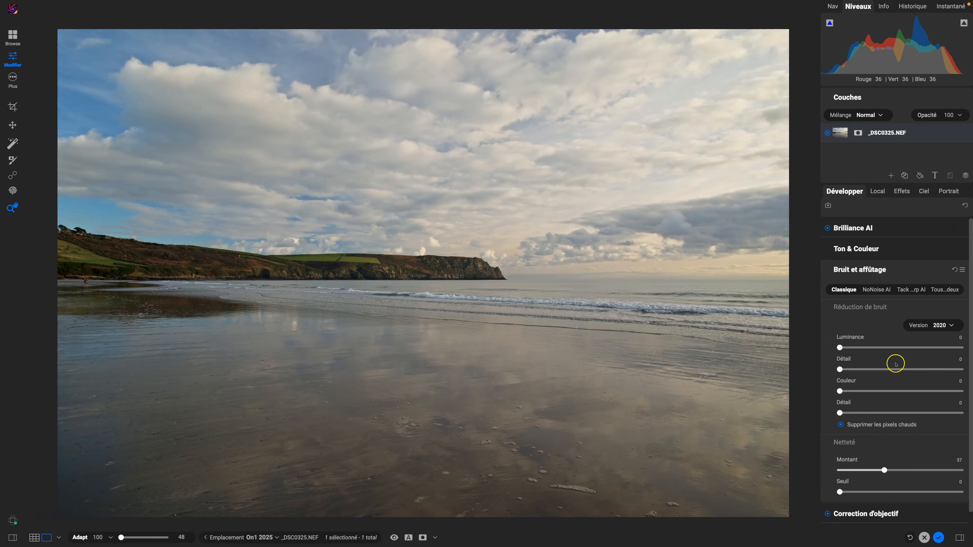
pyautogui.click(854, 269)
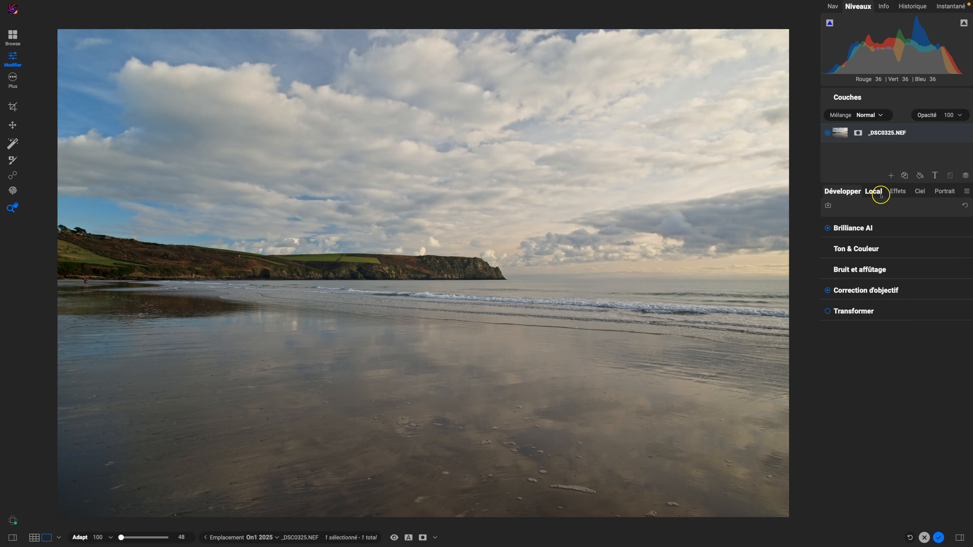
# Step: Add a Vignette filter to the photo's effects
pyautogui.click(897, 192)
pyautogui.click(902, 230)
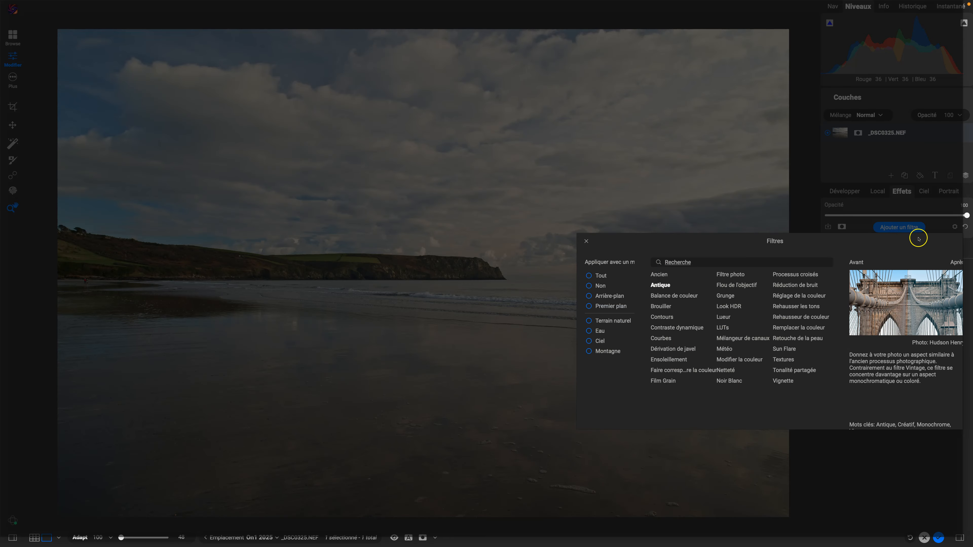
pyautogui.click(783, 380)
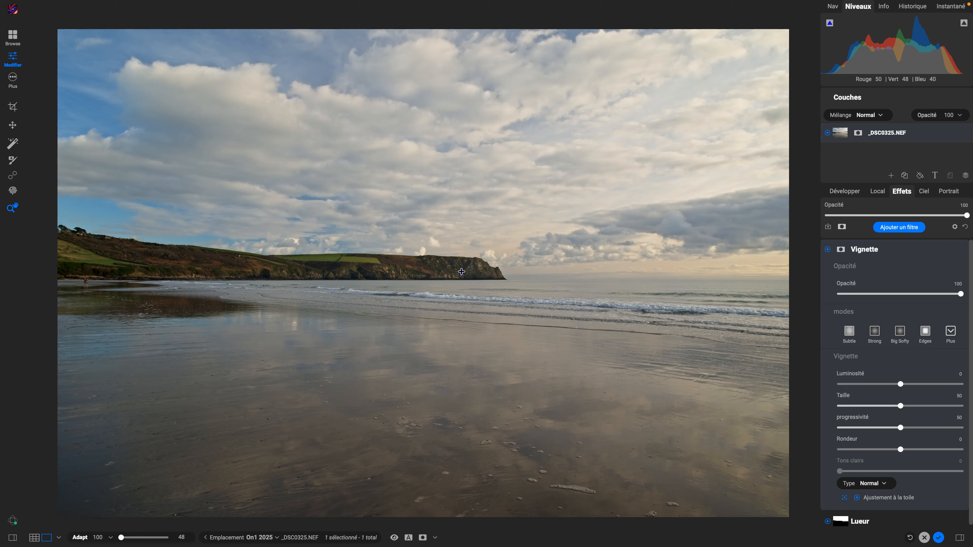
# Step: Shape the vignette at Luminosité -100 with Taille 0, progressivité 100 and Rondeur -30, and ease Luminosité to -15, comparing it off and on
pyautogui.moveTo(899, 384); pyautogui.dragTo(792, 384)
pyautogui.moveTo(906, 405); pyautogui.dragTo(823, 406)
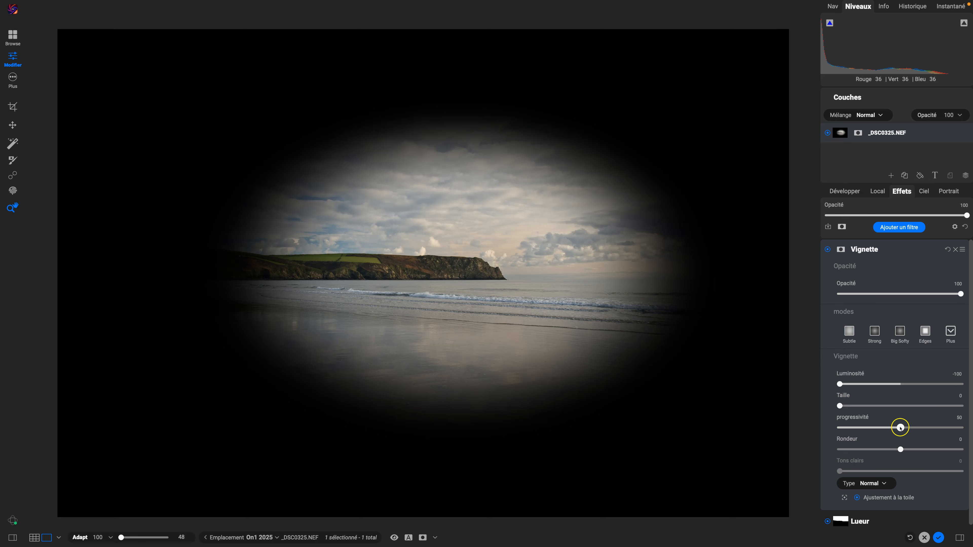
pyautogui.moveTo(899, 427); pyautogui.dragTo(971, 429)
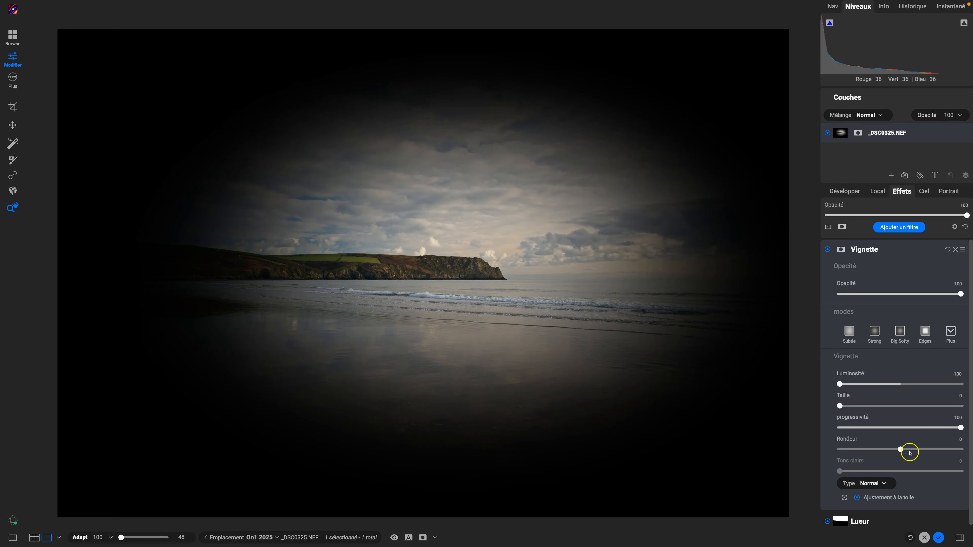
pyautogui.moveTo(900, 449)
pyautogui.mouseDown()
pyautogui.moveTo(876, 450)
pyautogui.moveTo(909, 449)
pyautogui.moveTo(820, 447)
pyautogui.moveTo(929, 448)
pyautogui.moveTo(881, 446)
pyautogui.mouseUp()
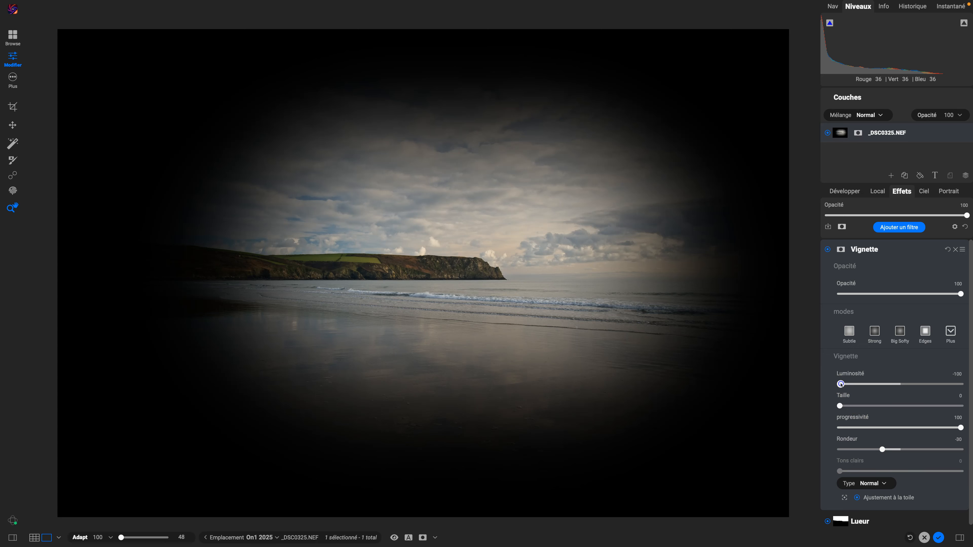
pyautogui.moveTo(840, 383); pyautogui.dragTo(891, 384)
pyautogui.click(829, 250)
pyautogui.click(828, 249)
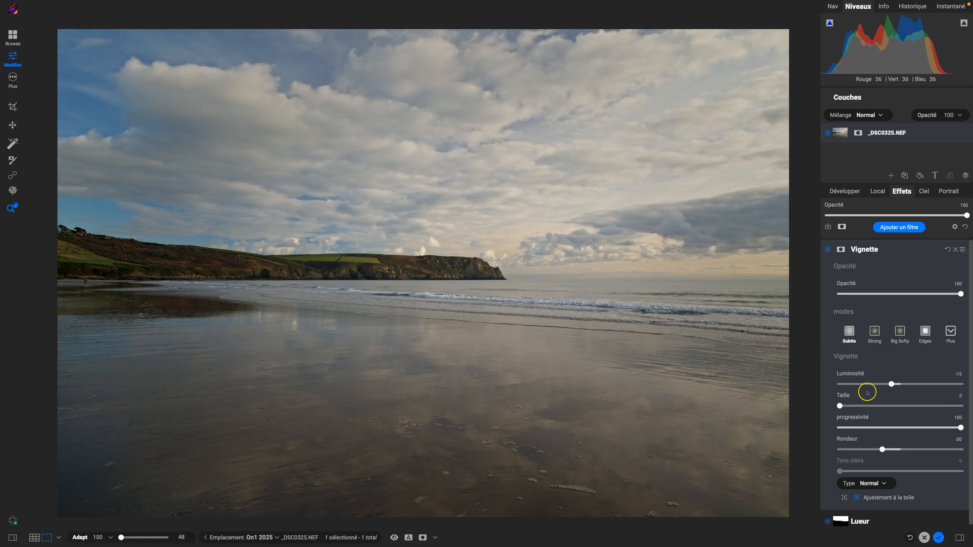
# Step: Set the vignette's Type to Subtil and its Luminosité to -29, and collapse the filter's settings
pyautogui.click(886, 483)
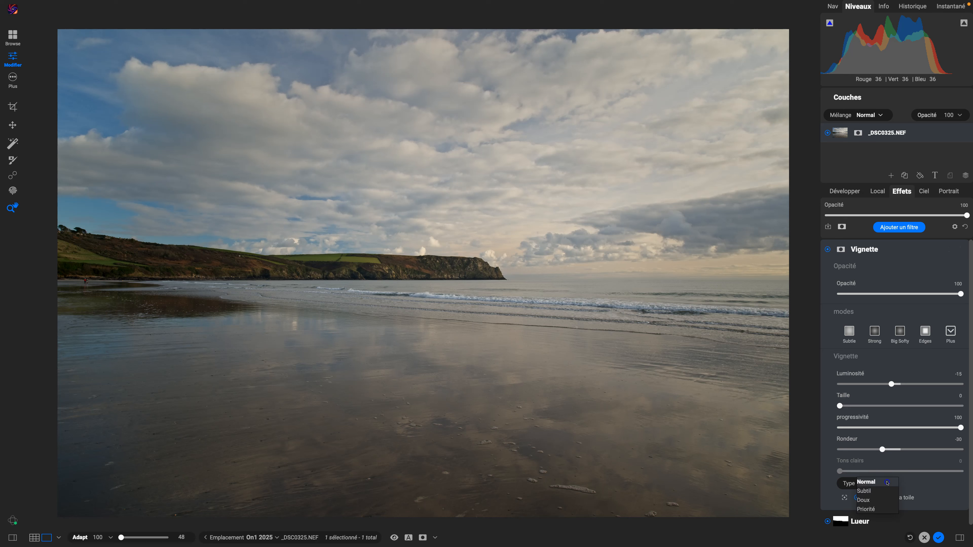
pyautogui.click(879, 492)
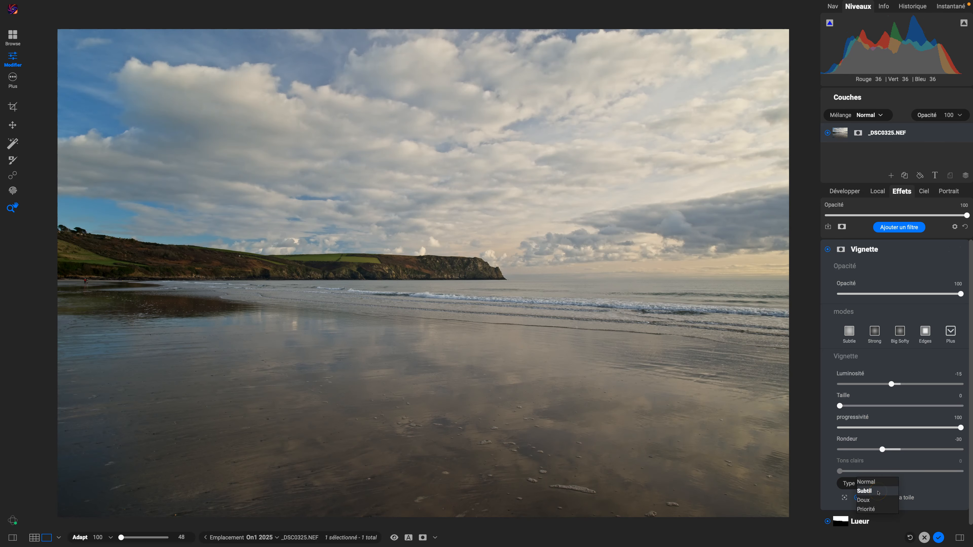
pyautogui.click(875, 497)
pyautogui.click(875, 483)
pyautogui.click(878, 491)
pyautogui.moveTo(891, 384)
pyautogui.mouseDown()
pyautogui.moveTo(856, 387)
pyautogui.moveTo(892, 385)
pyautogui.moveTo(882, 385)
pyautogui.mouseUp()
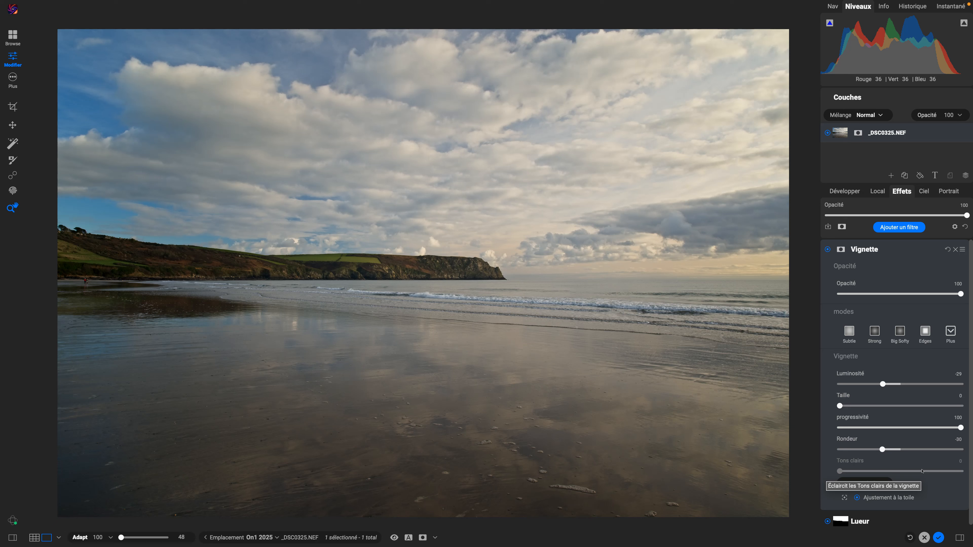
pyautogui.click(904, 384)
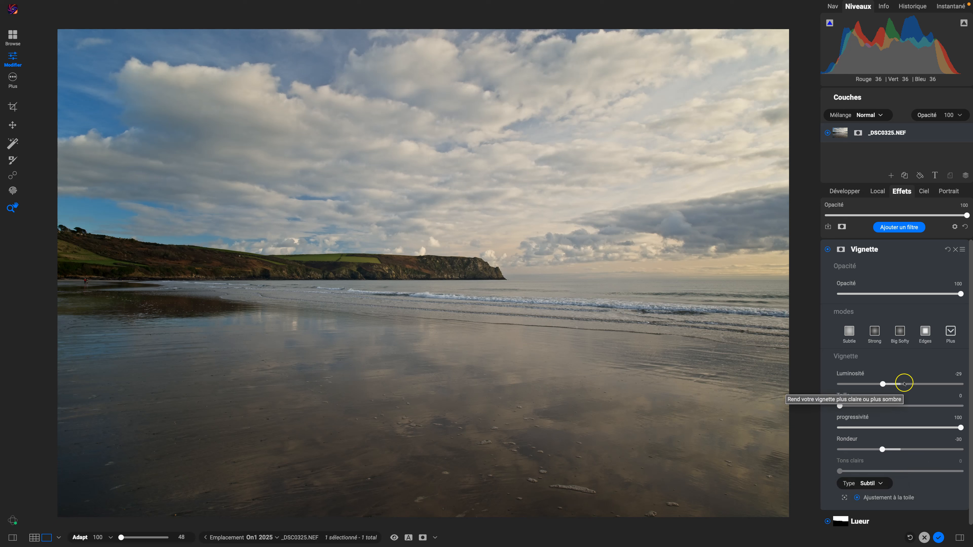
pyautogui.click(864, 250)
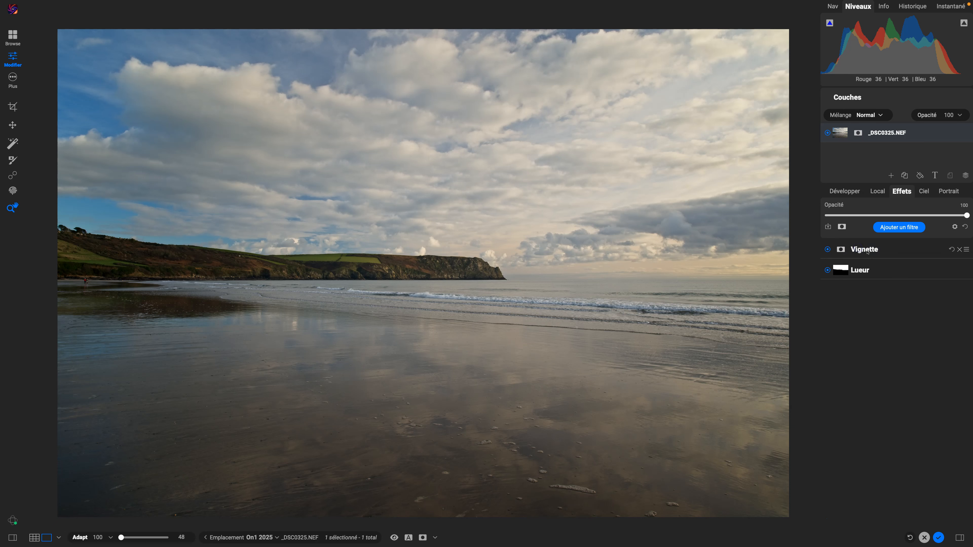
# Step: Compare the original photo with the finished edit by switching the overall preview off and on several times
pyautogui.click(394, 538)
pyautogui.click(393, 538)
pyautogui.click(393, 538)
pyautogui.click(394, 538)
pyautogui.click(394, 538)
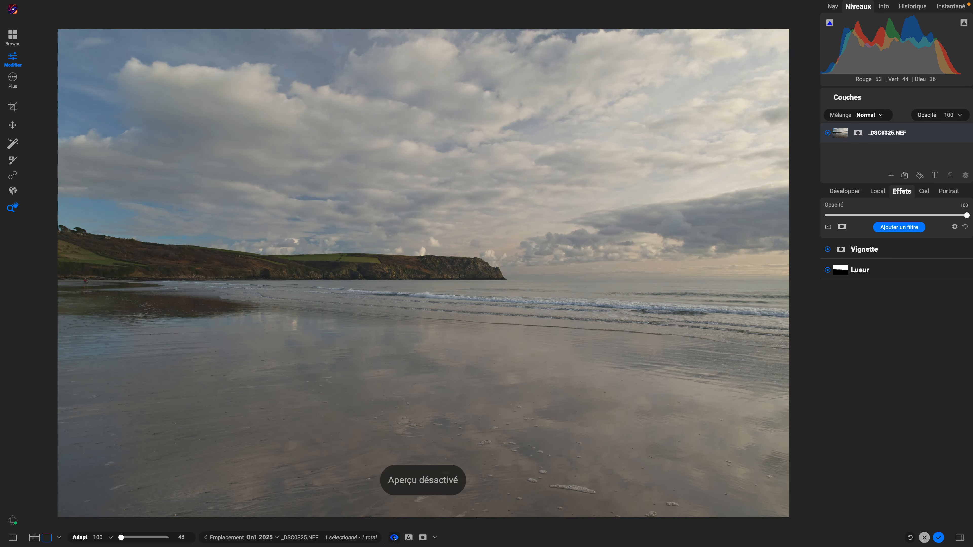
pyautogui.click(393, 538)
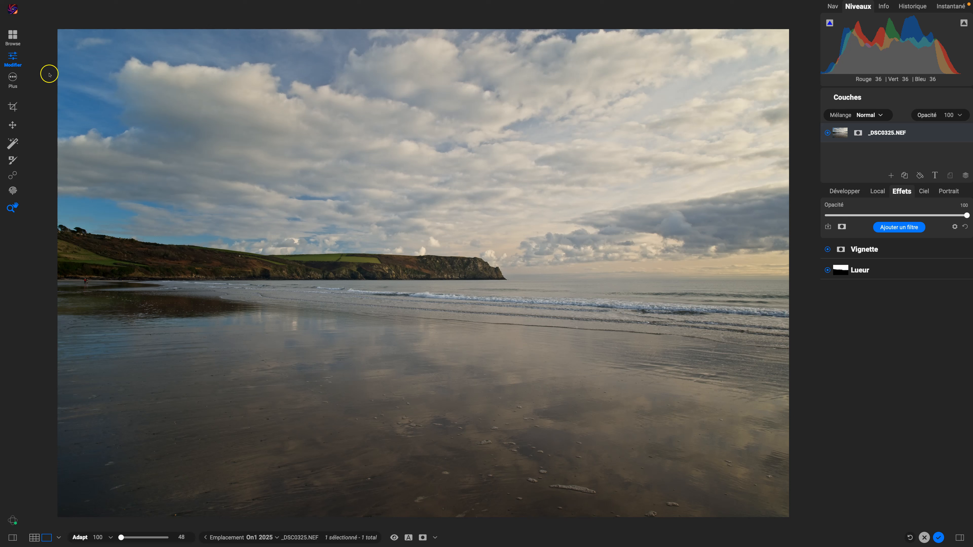
# Step: Review the export options and export the photo to the original's folder as a JPEG at quality 100 with the Adobe RGB (1998) profile
pyautogui.click(13, 78)
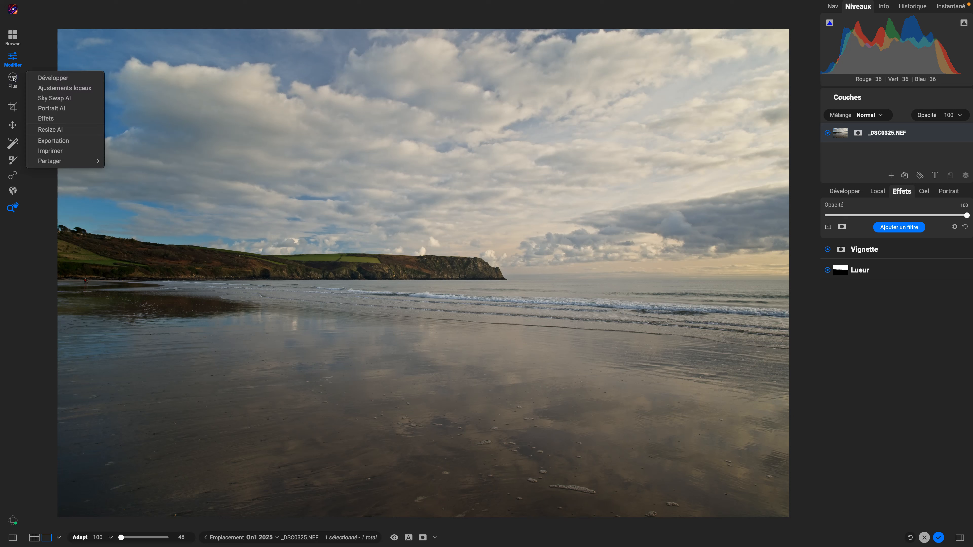
pyautogui.click(56, 141)
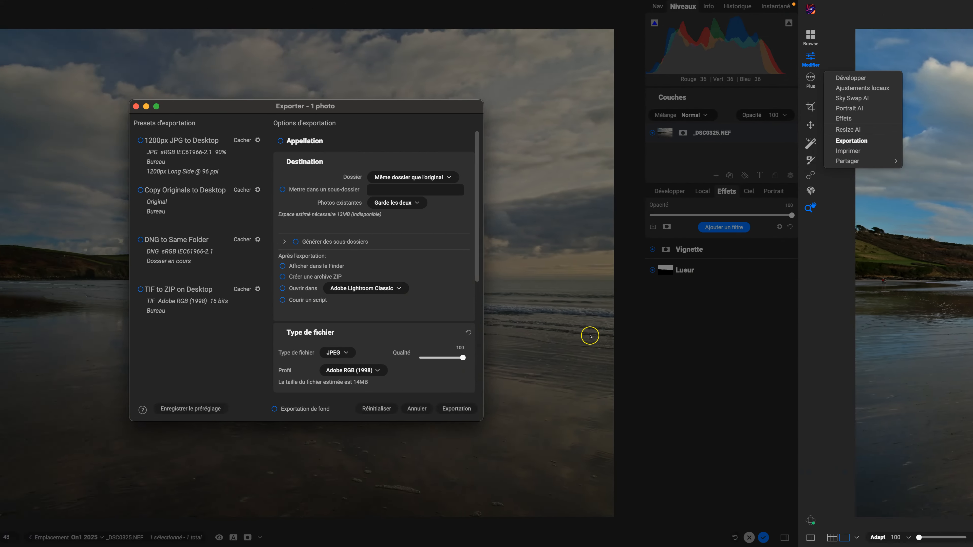
pyautogui.scroll(-2, 590, 337)
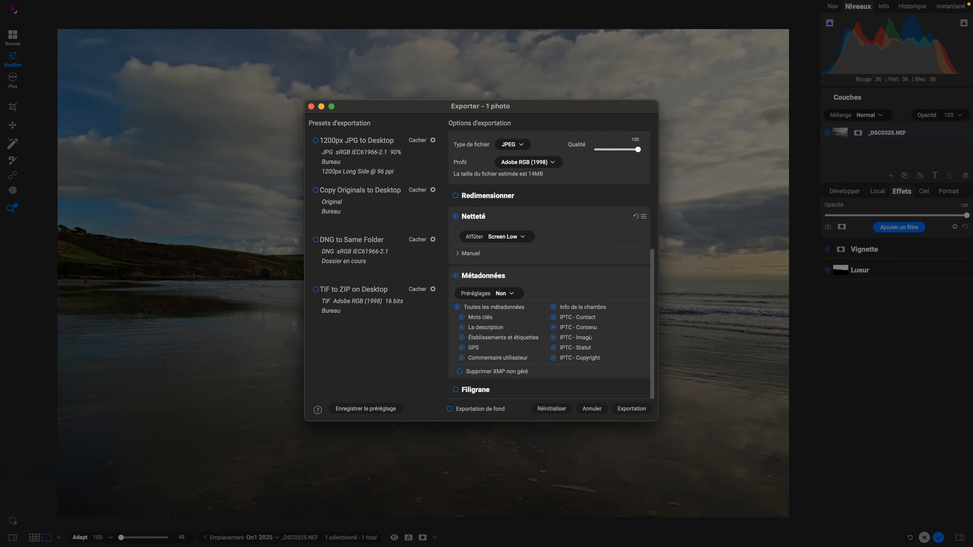
pyautogui.scroll(5, 590, 337)
pyautogui.scroll(-4, 614, 373)
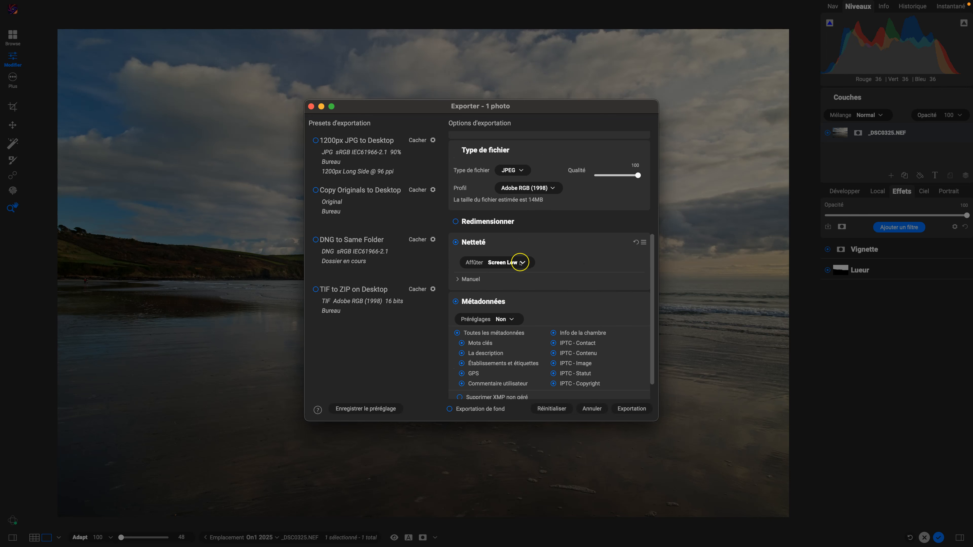
pyautogui.scroll(-1, 606, 295)
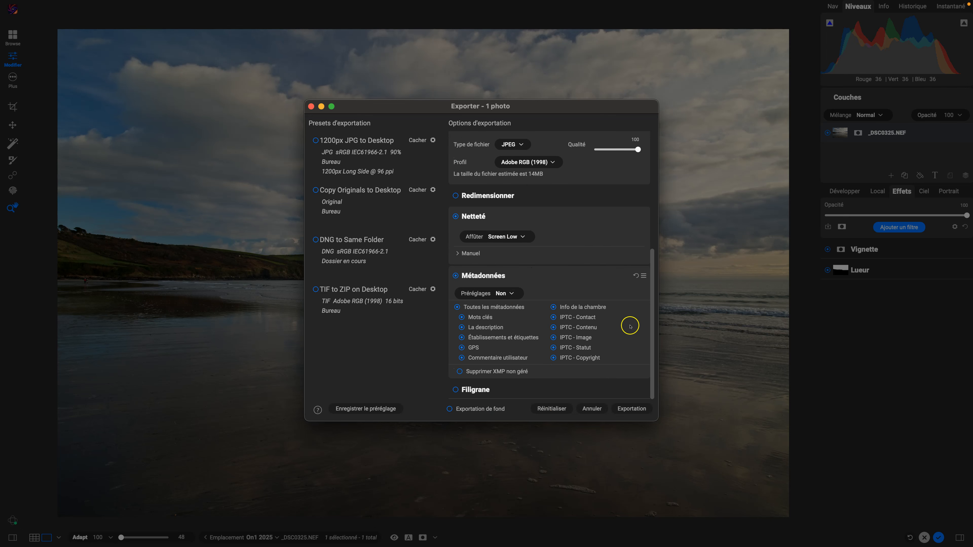
pyautogui.scroll(8, 630, 326)
pyautogui.click(631, 409)
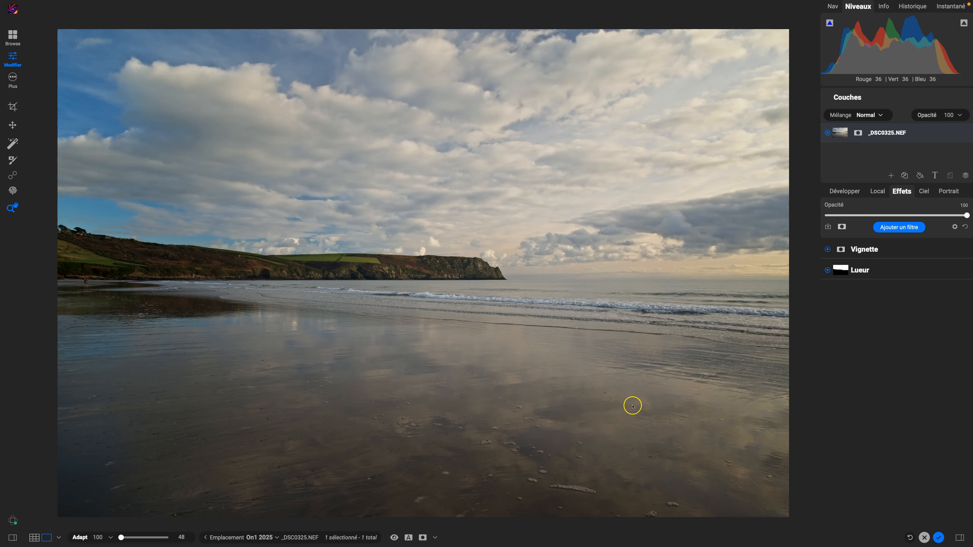